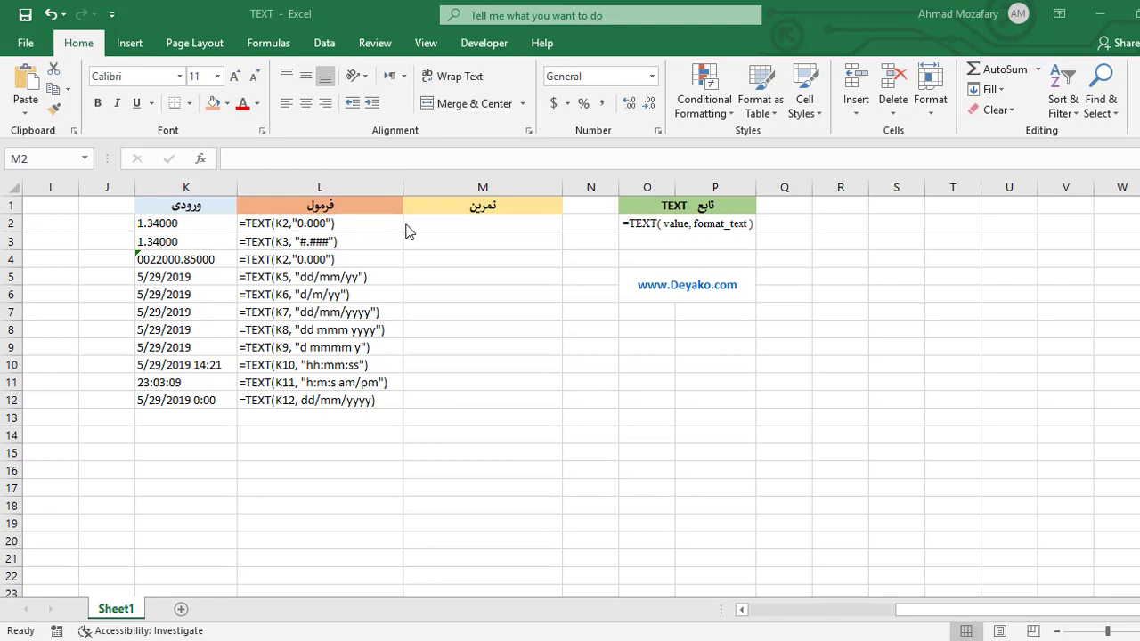
- Enter the formula =TEXT(K2, "0.000") in cell M2 to format the K2 number with three fixed decimals
click(443, 222)
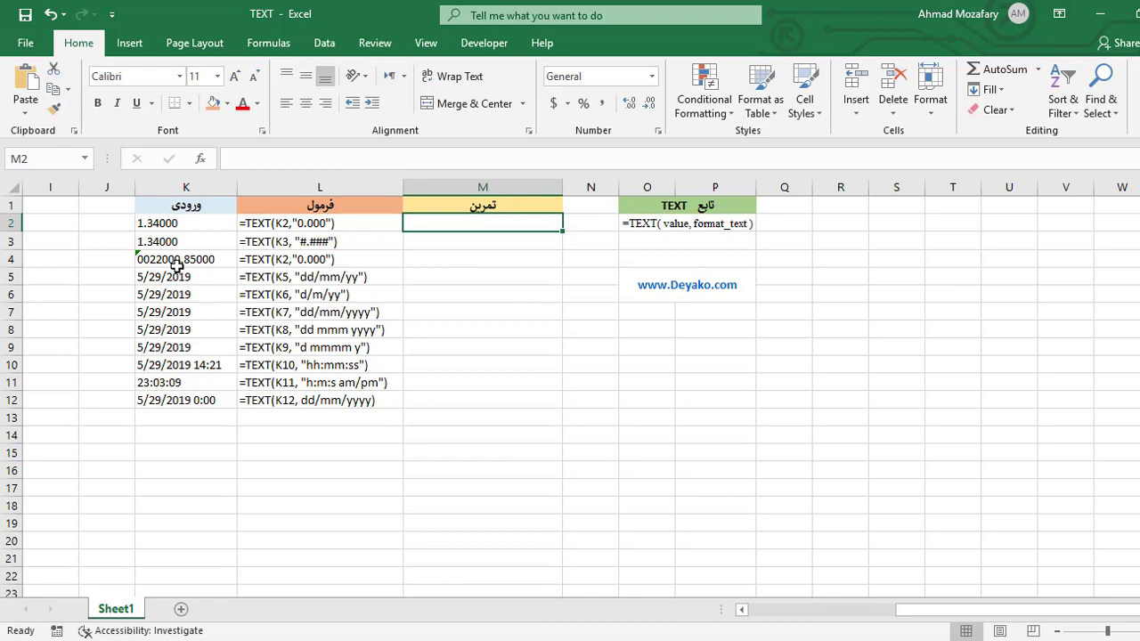
text(=TE)
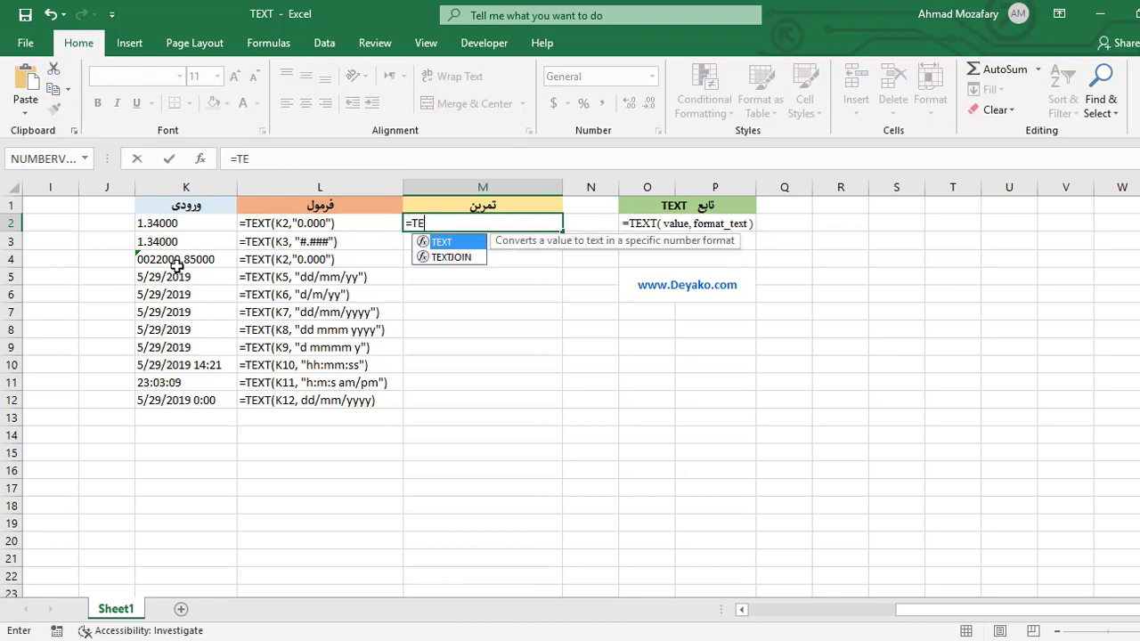
text(XT)
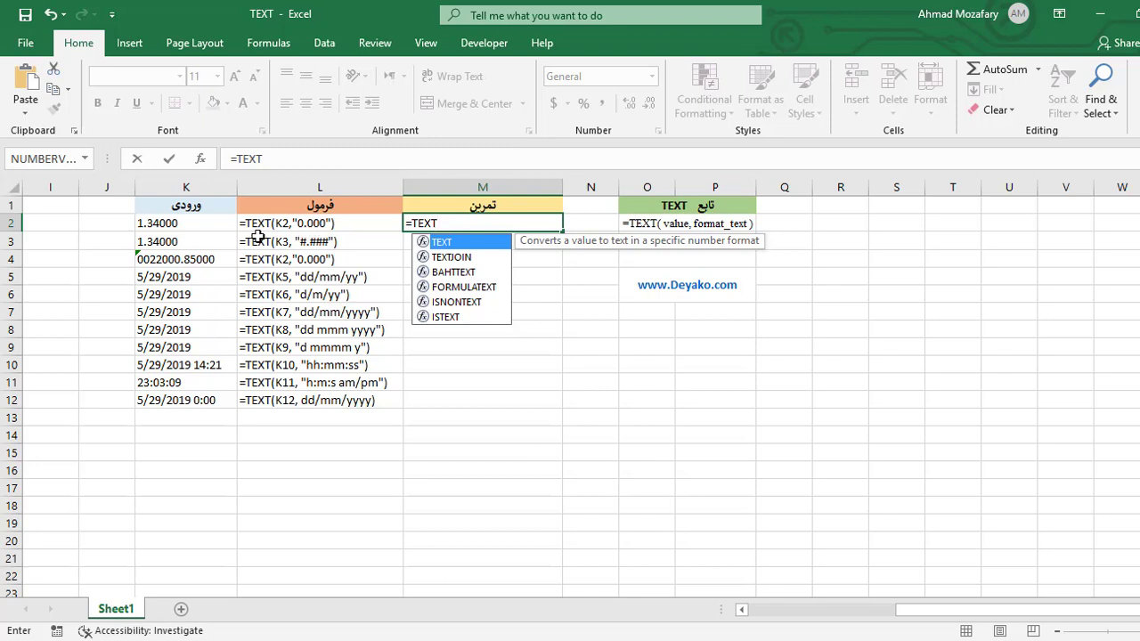
text((K)
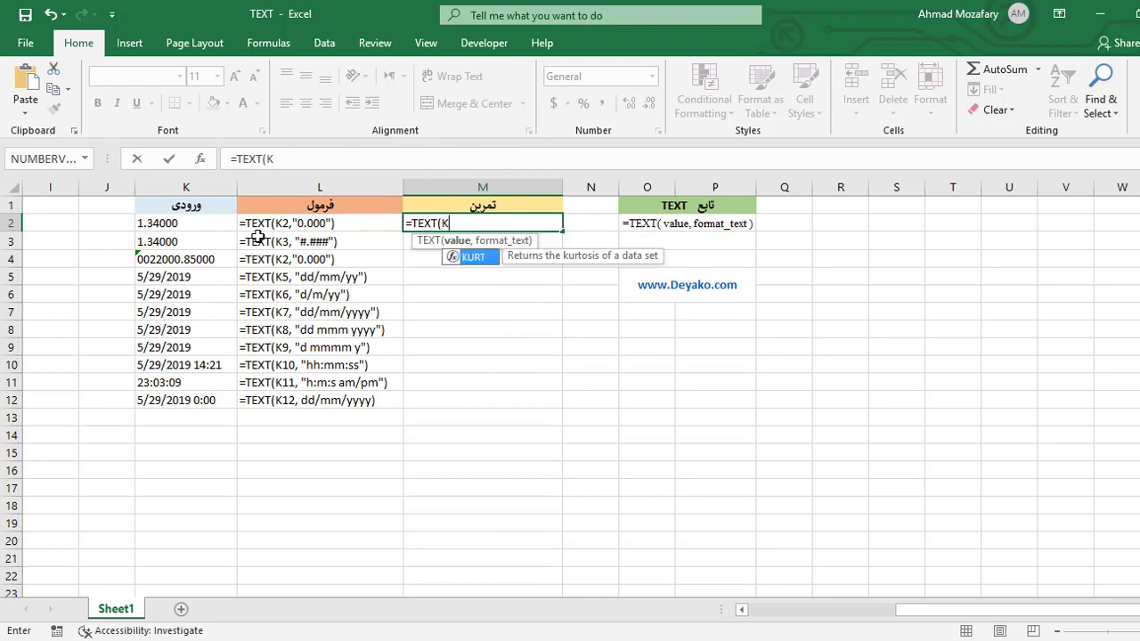
text(2)
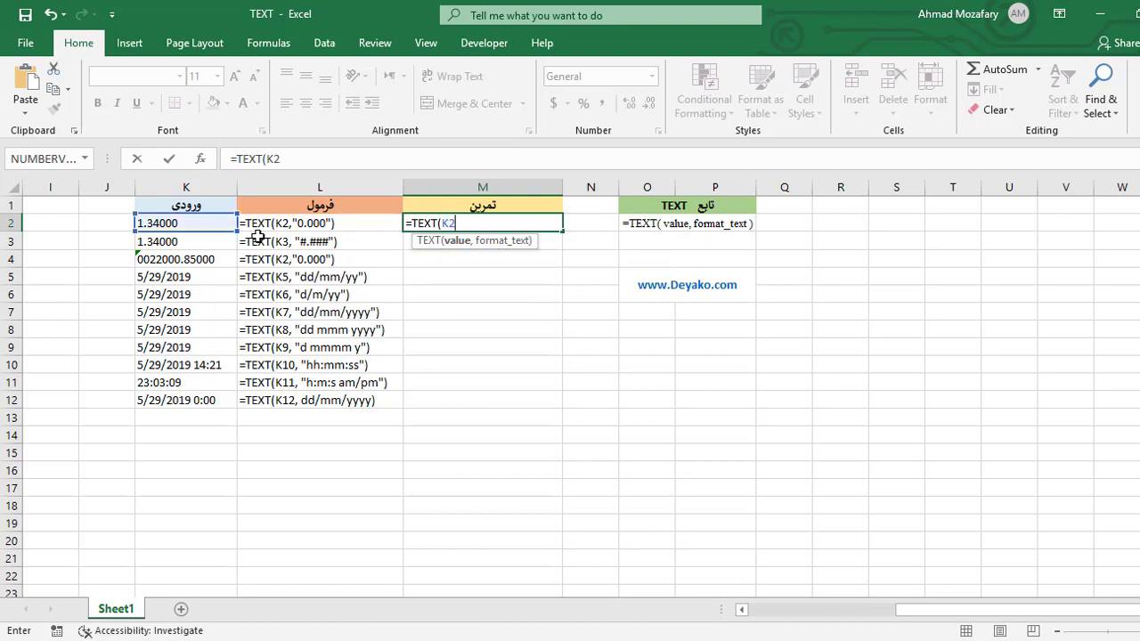
text(, ")
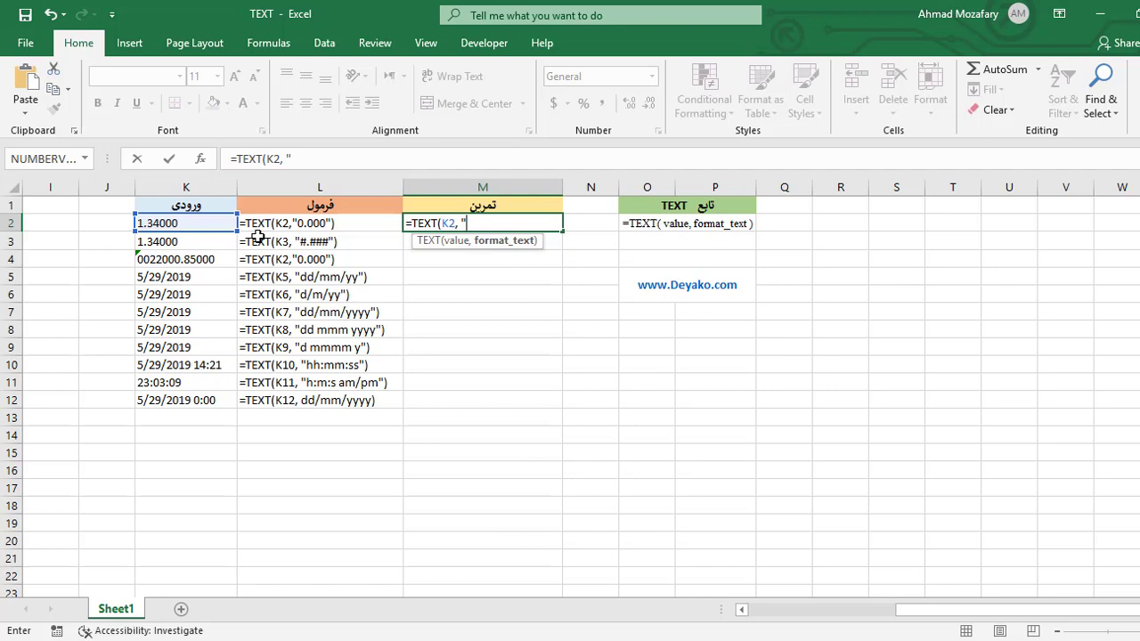
text(0.000"))
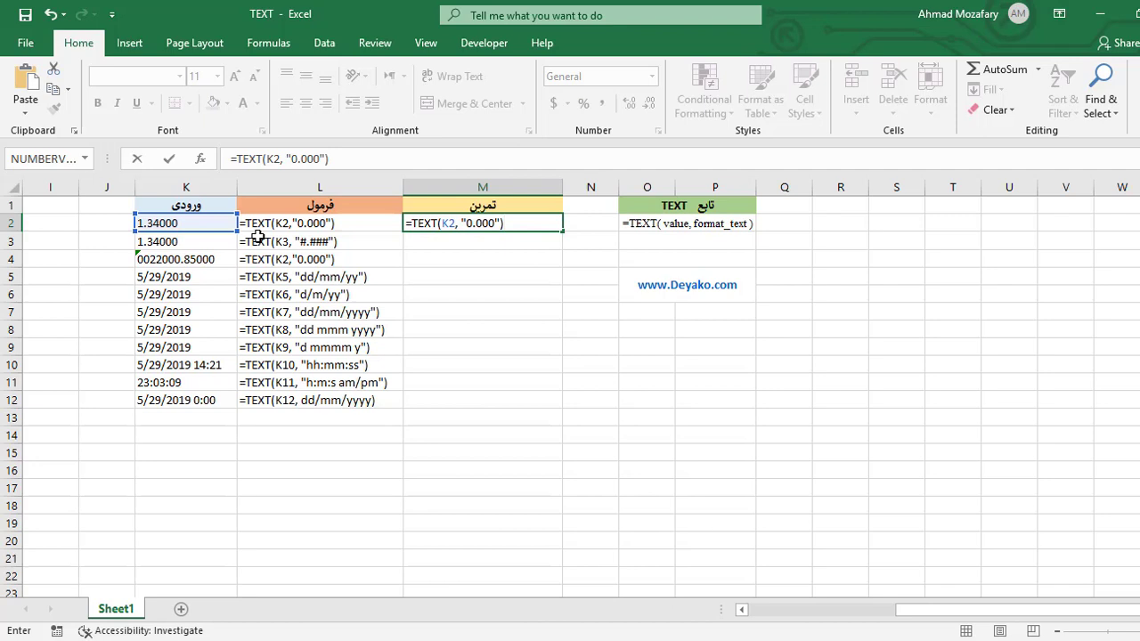
key(Return)
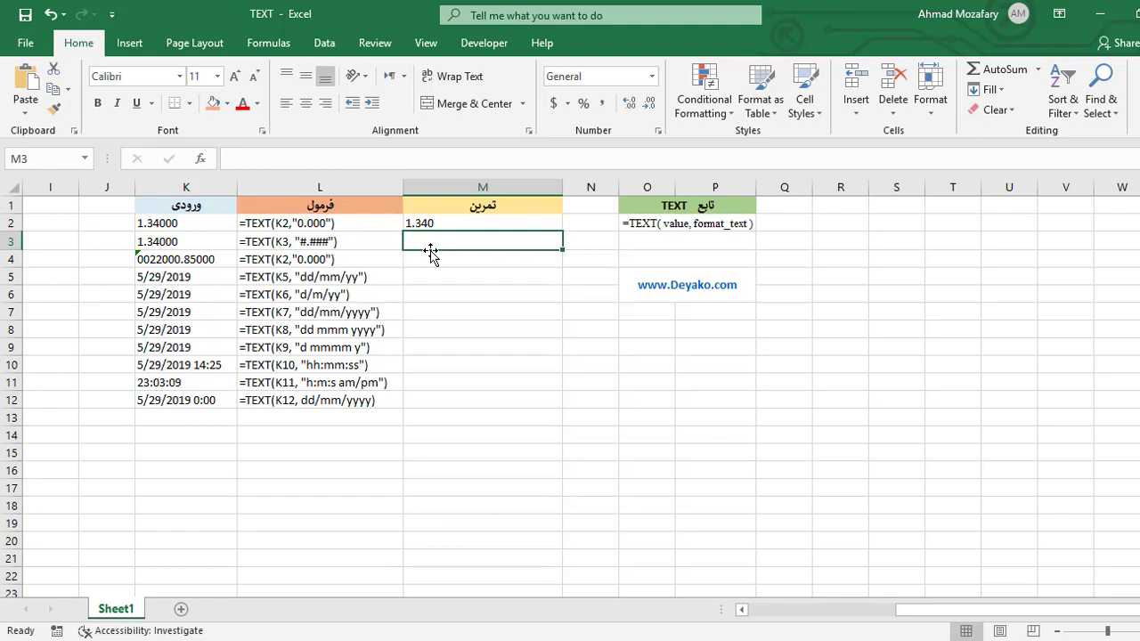
- Enter the formula =TEXT(K3,"#.###") in cell M3 to format the K3 number with up to three decimals
text(=)
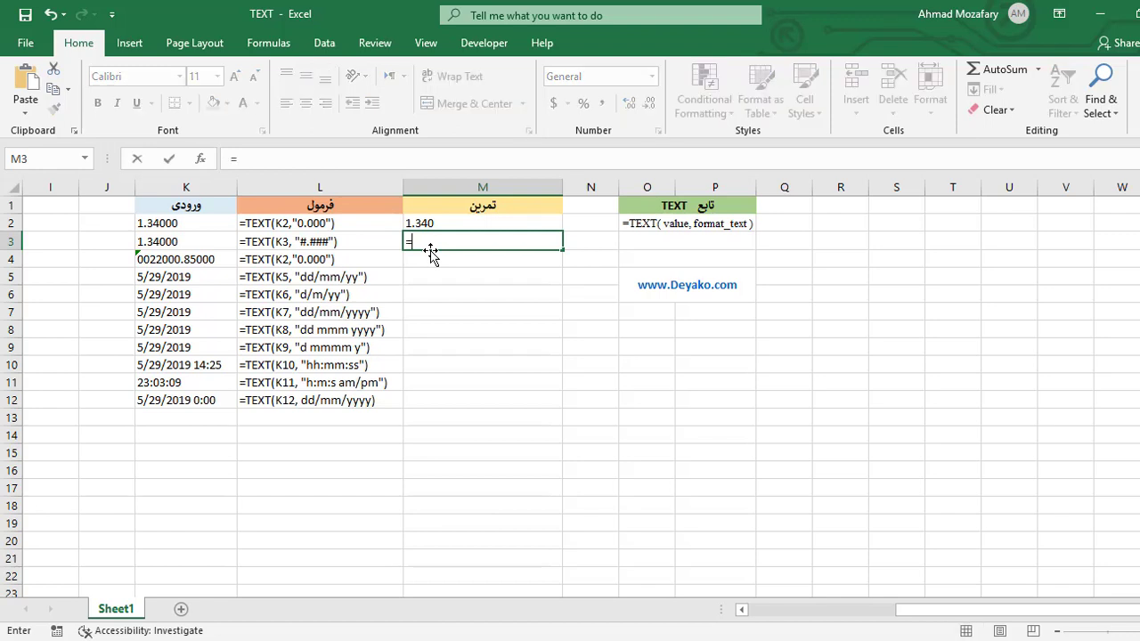
text(TEXT()
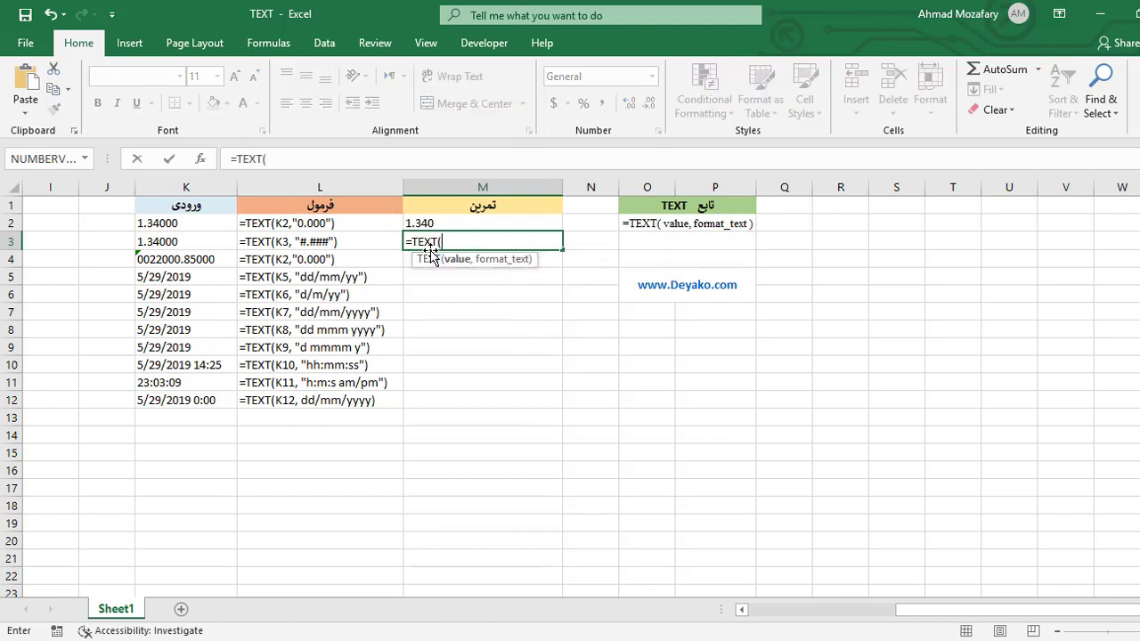
text(K3)
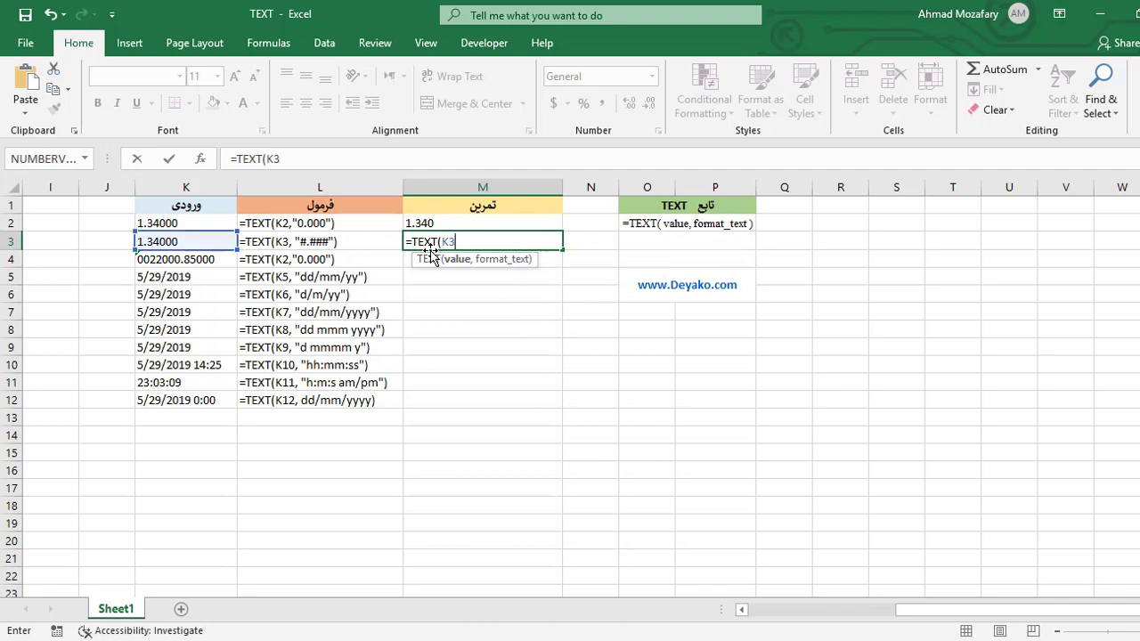
text(,)
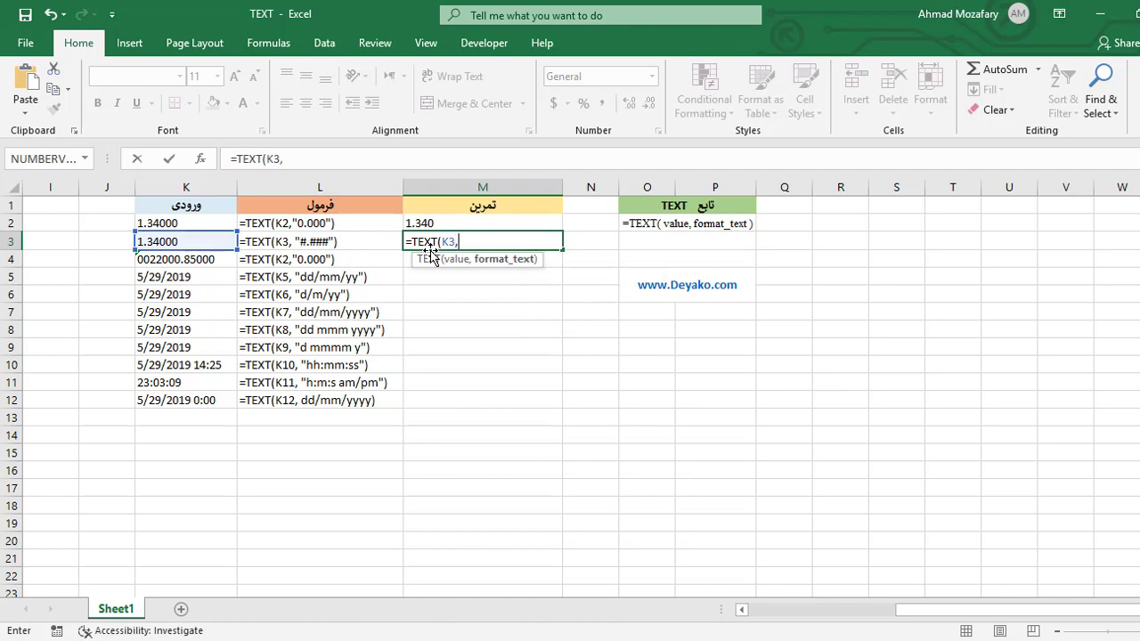
text("#.#####)
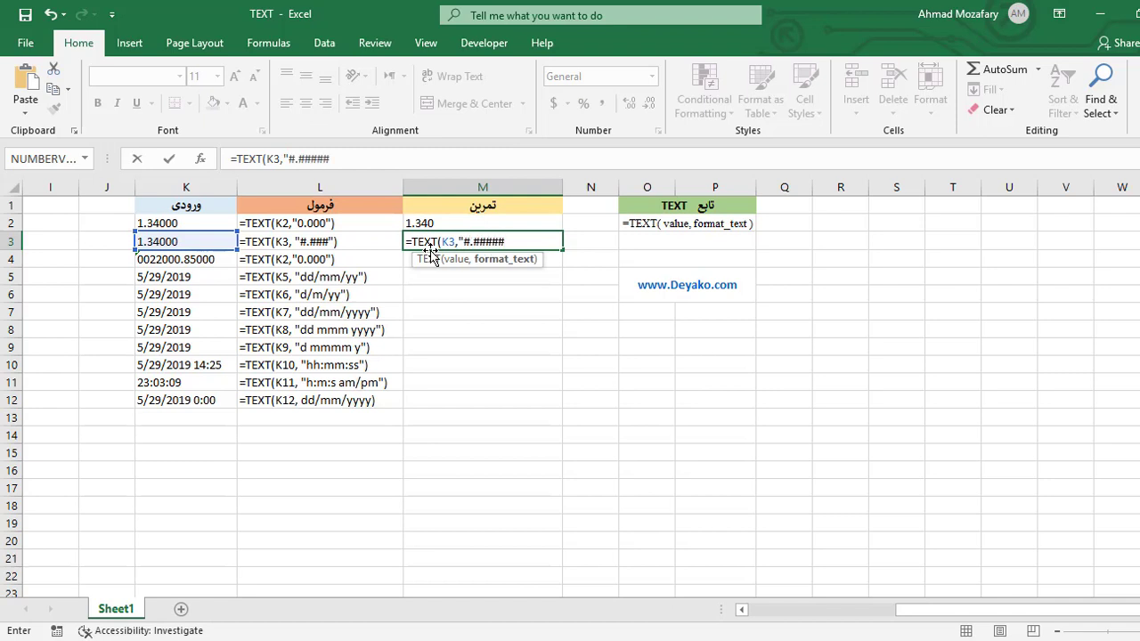
key(BackSpace)
key(BackSpace)
text("))
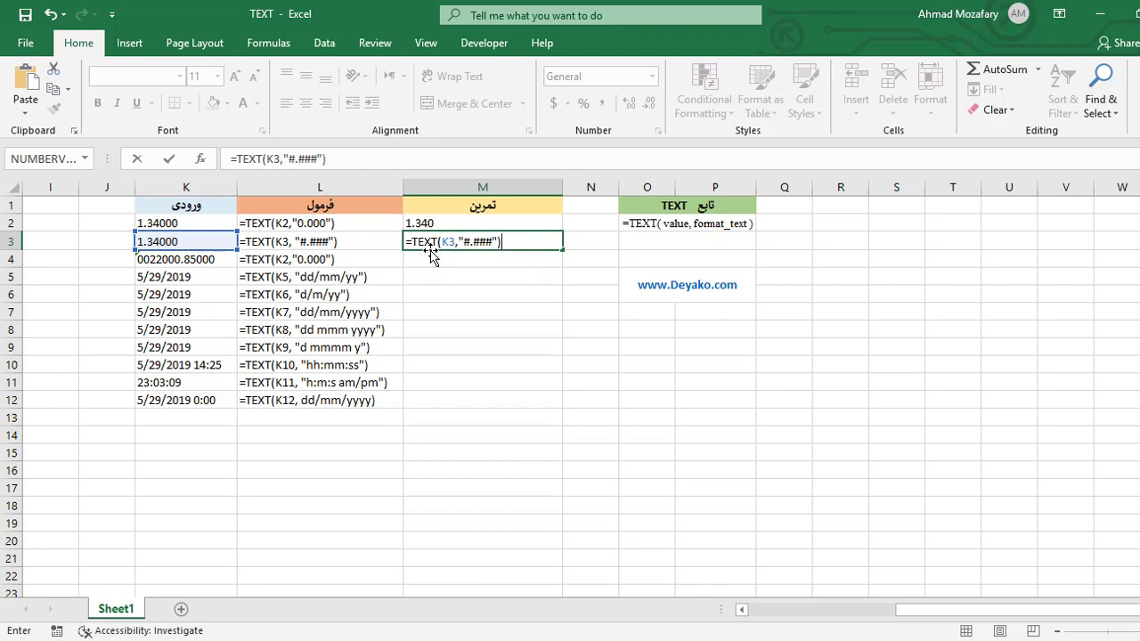
key(Return)
click(445, 243)
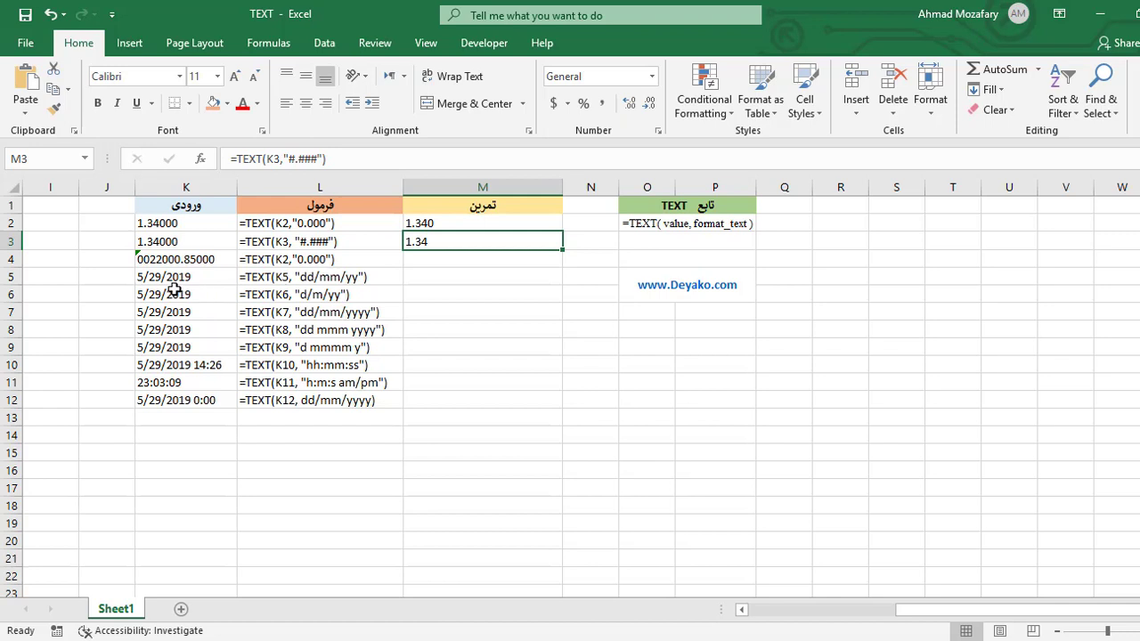
- Enter the formula =TEXT(K4,"0.000") in cell M4 to format the K4 number with three decimals
click(144, 260)
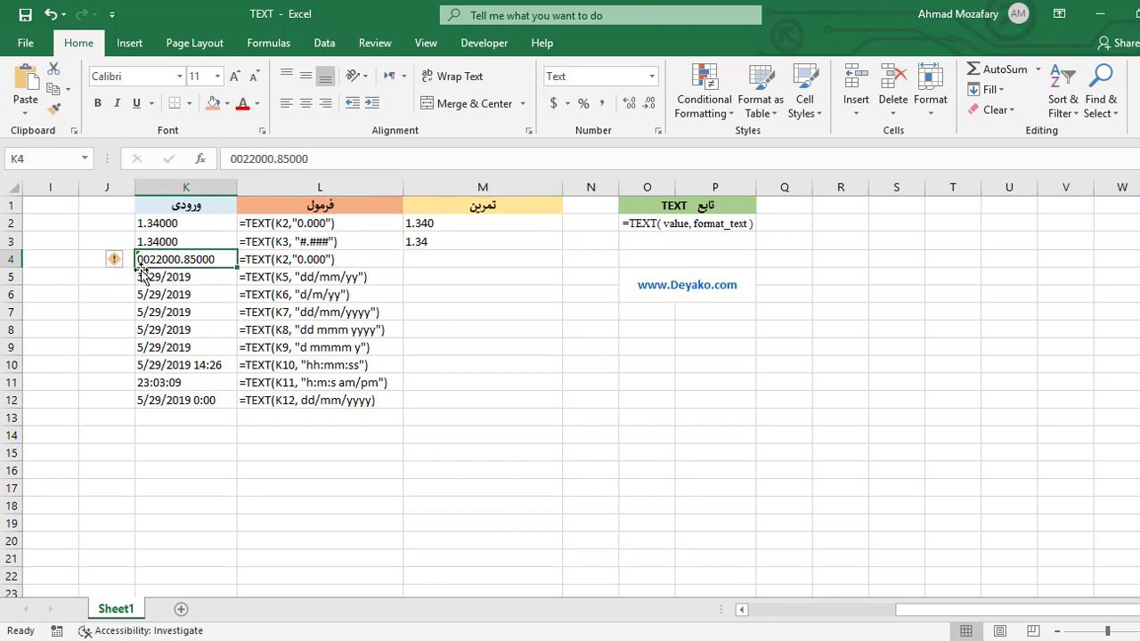
click(439, 259)
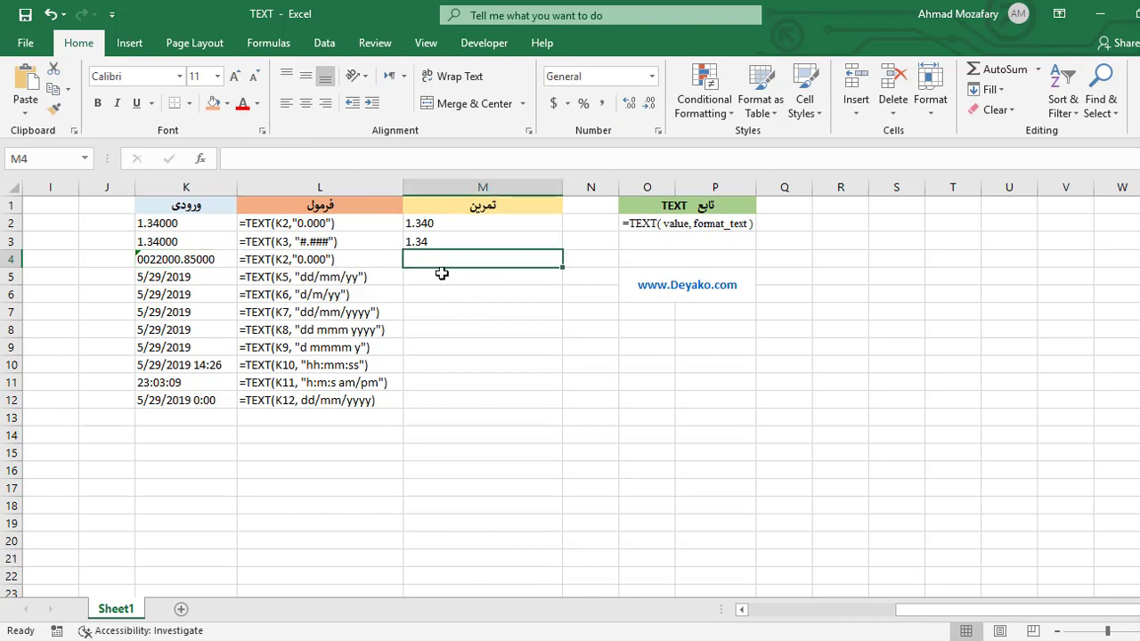
text(=)
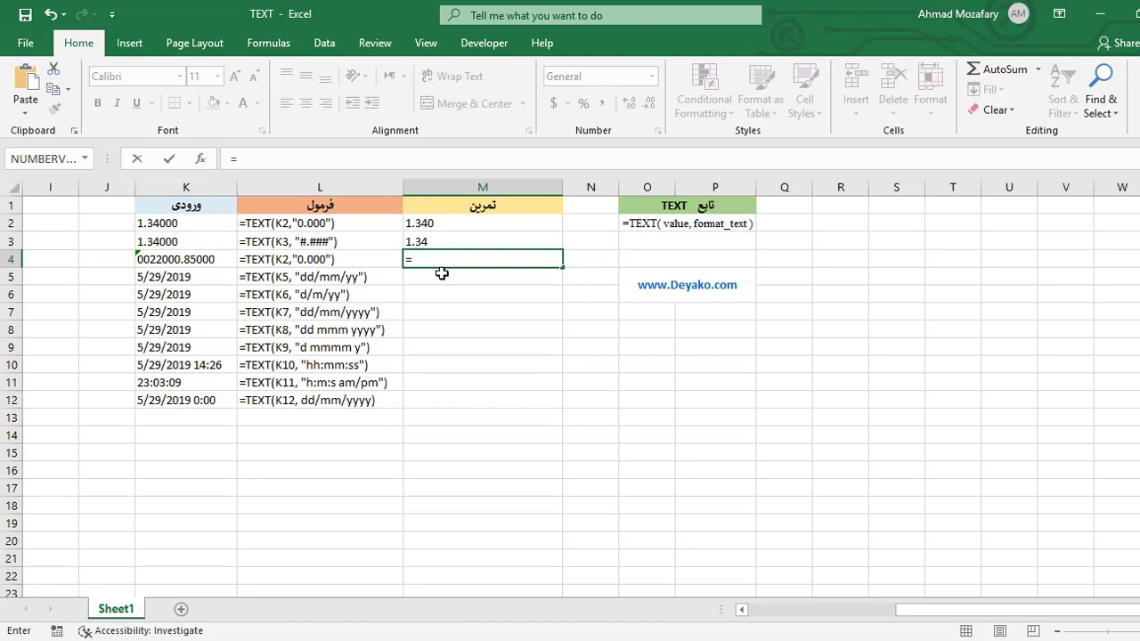
text(TEXT()
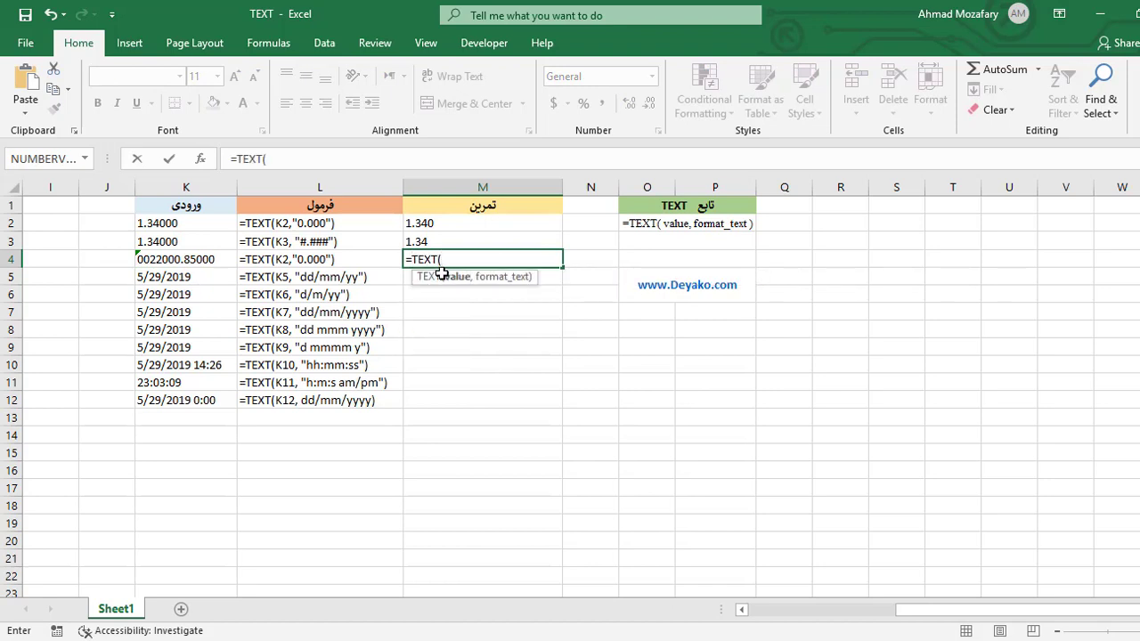
text(K4,)
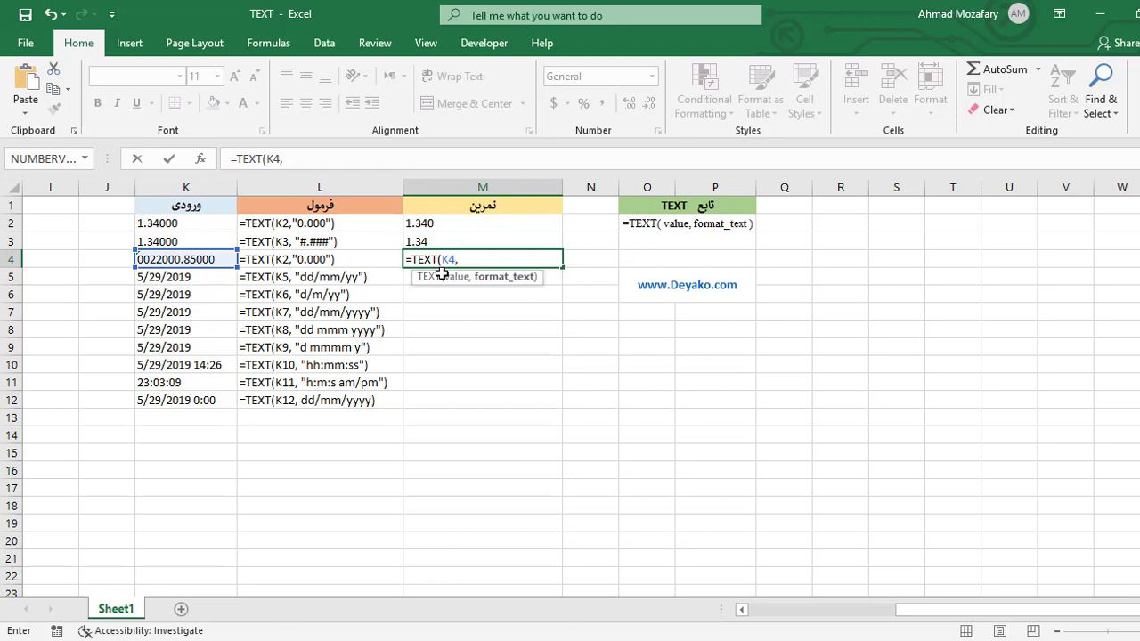
text("0.000"))
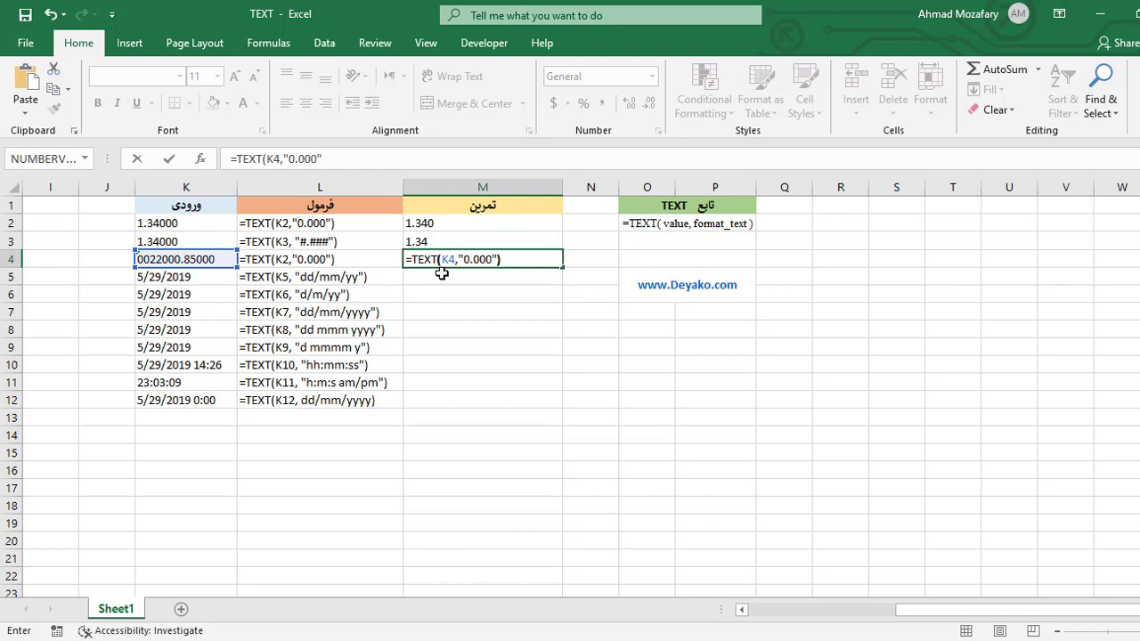
key(Return)
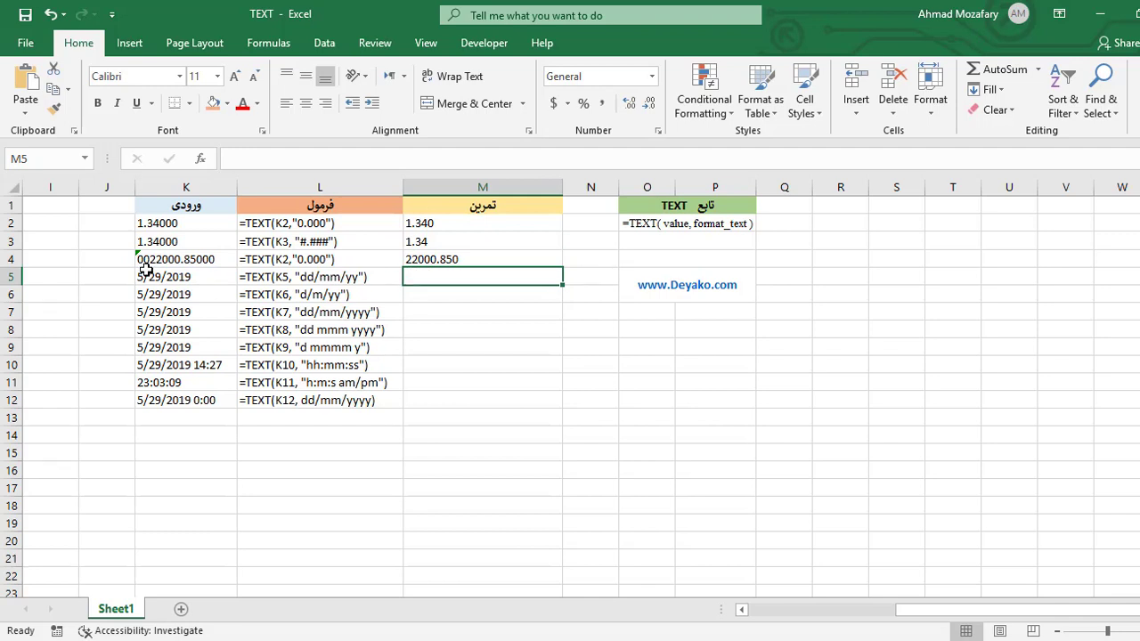
click(476, 265)
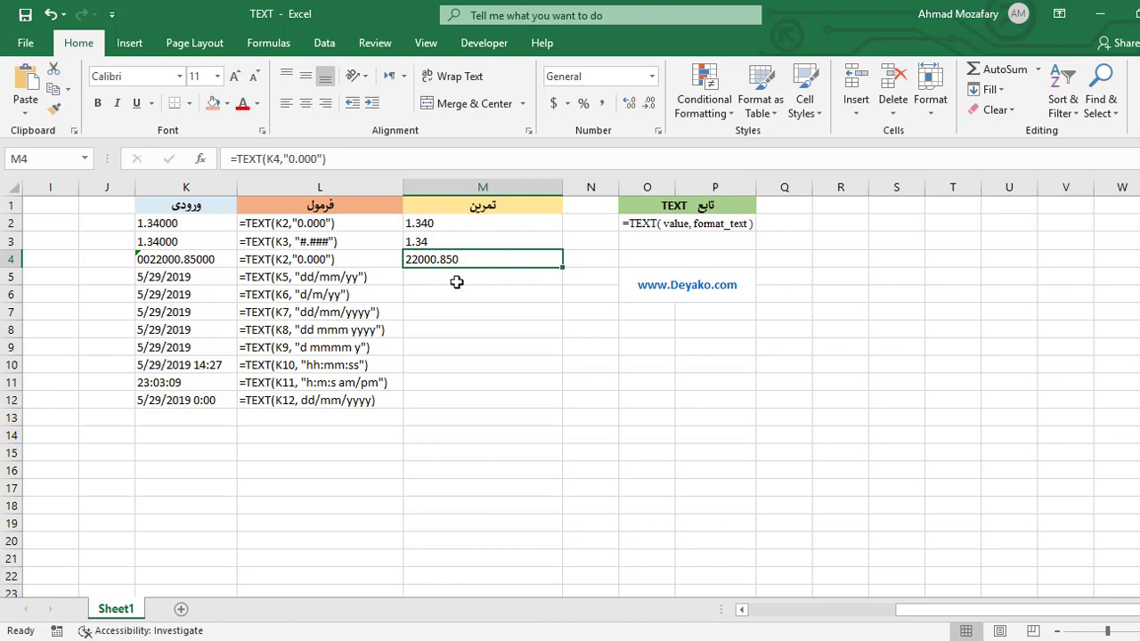
- Enter the formula =TEXT(K5,"dd/mm/yy") in cell M5 to format the K5 date with two-digit day, month and year
click(211, 276)
click(417, 276)
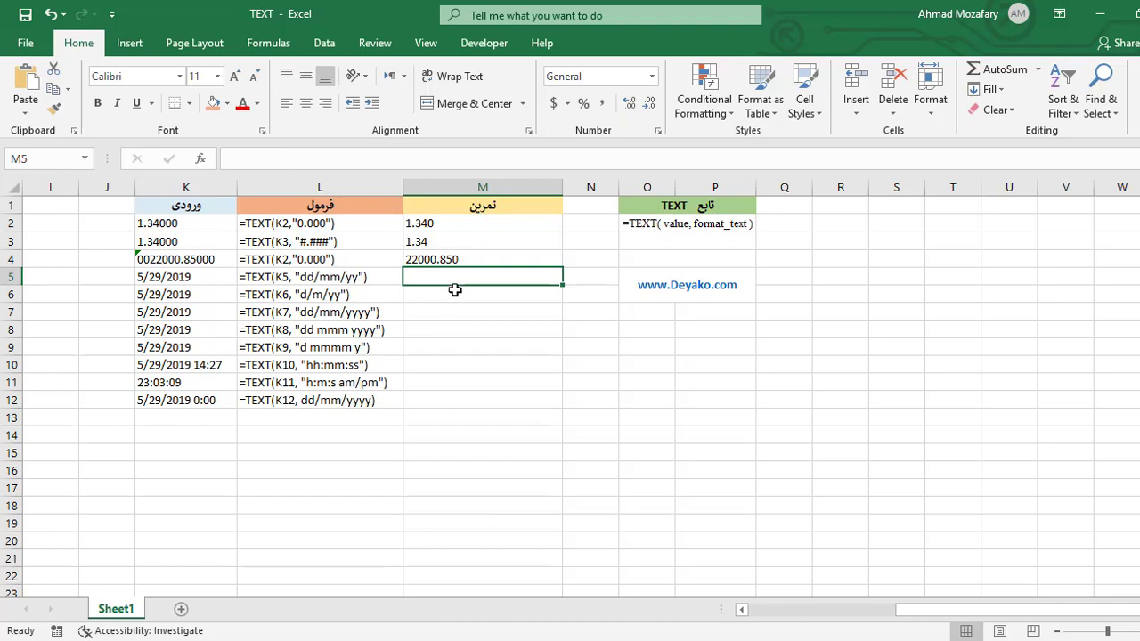
text(=)
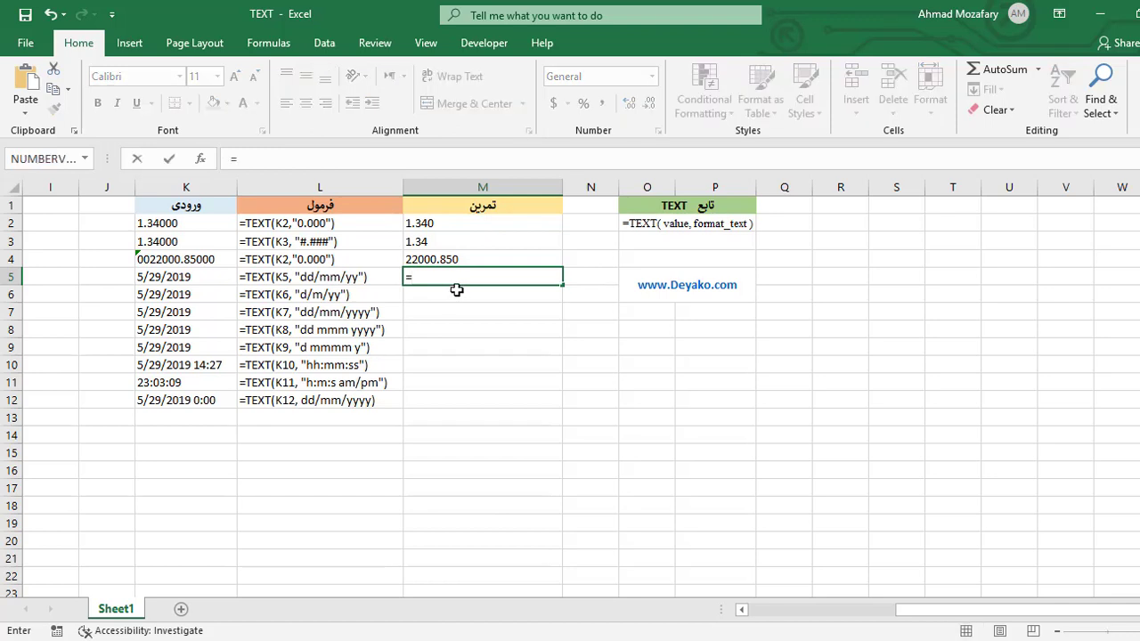
text(TEXT)
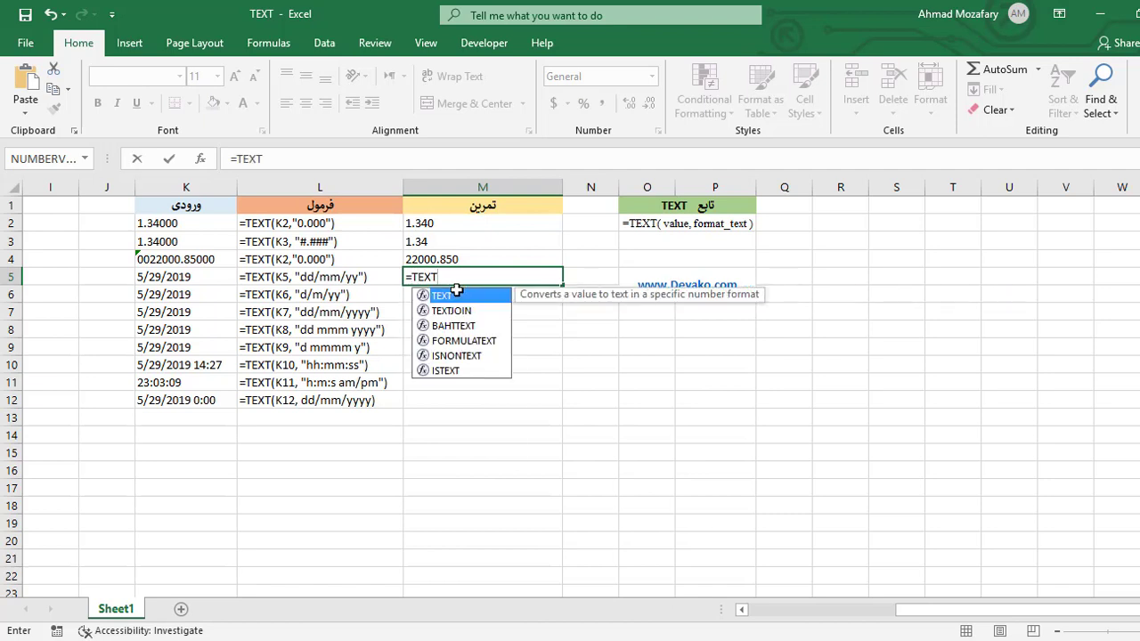
text(()
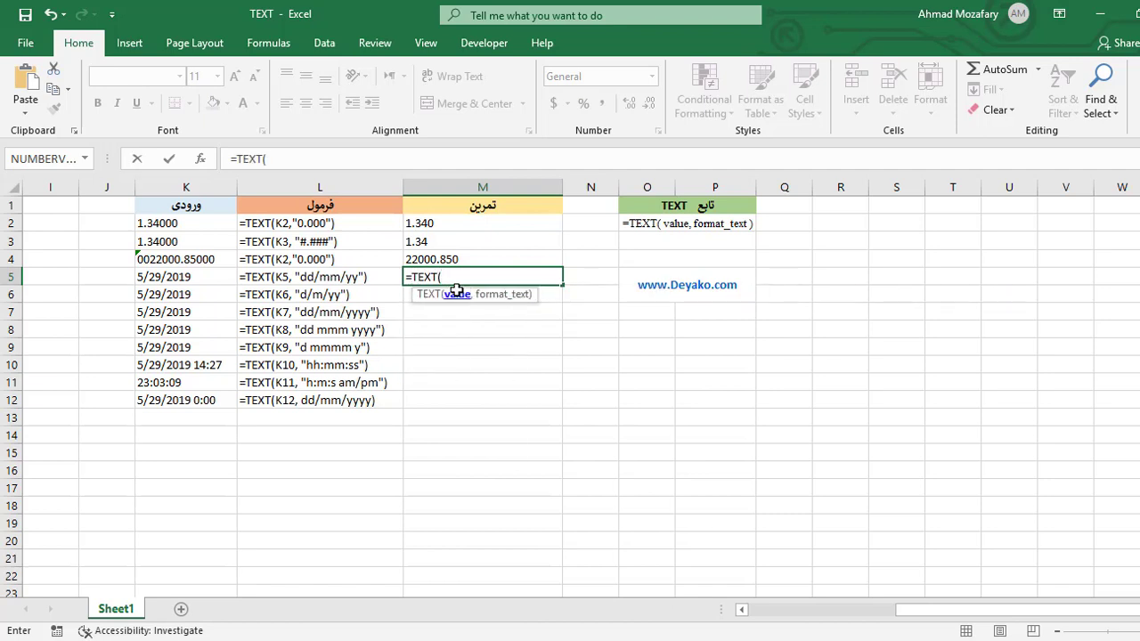
text(K5)
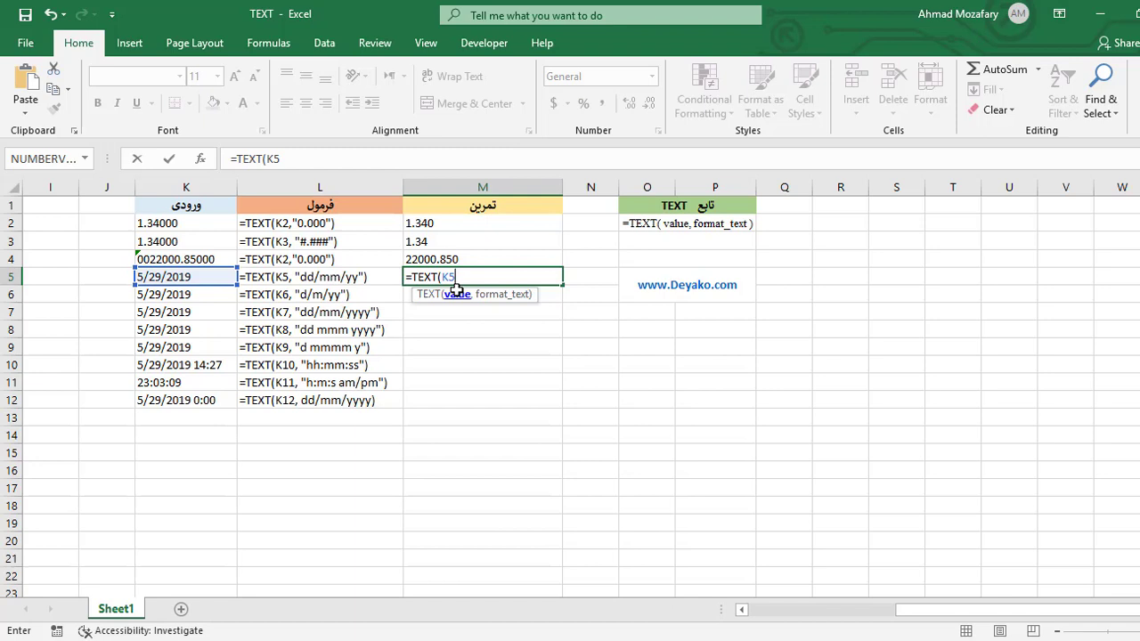
text(,")
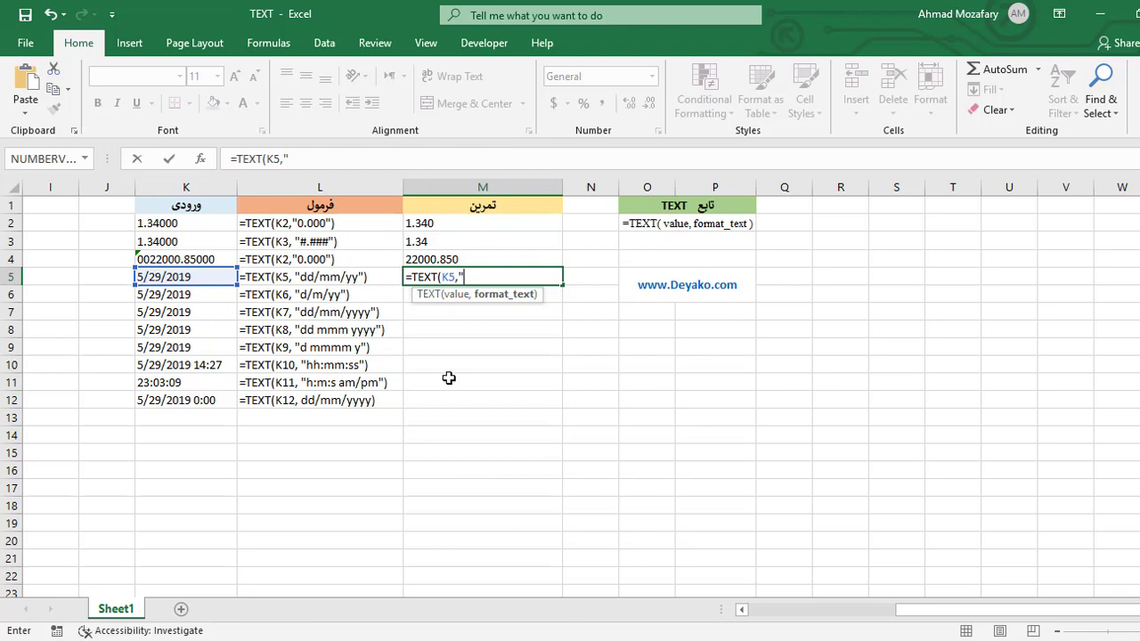
text(dd/mm/)
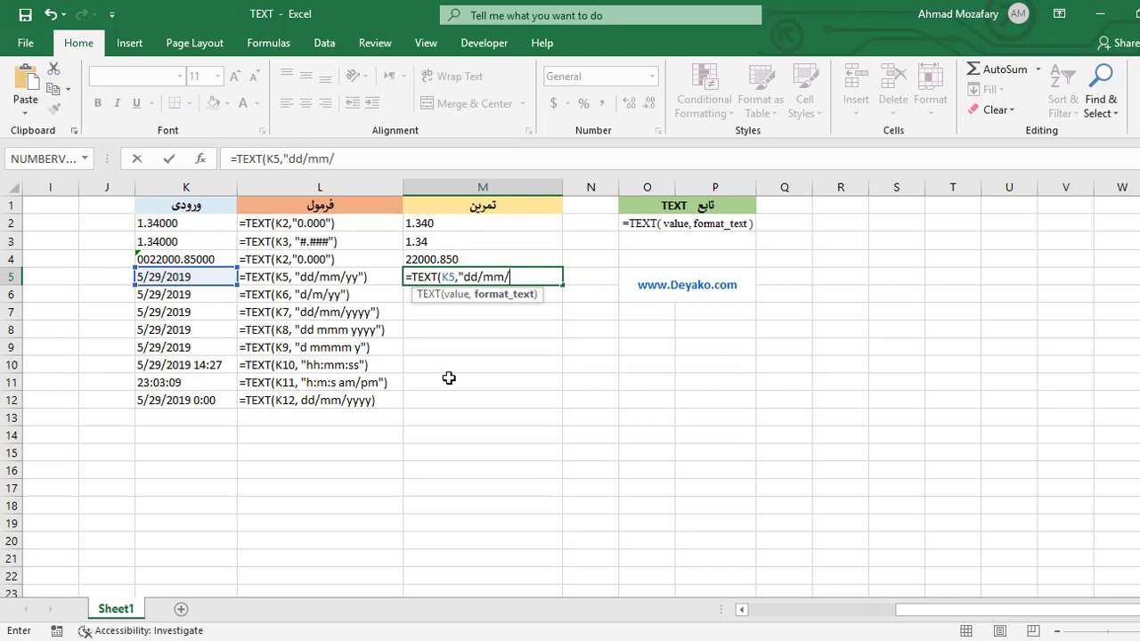
text(yy"))
key(Return)
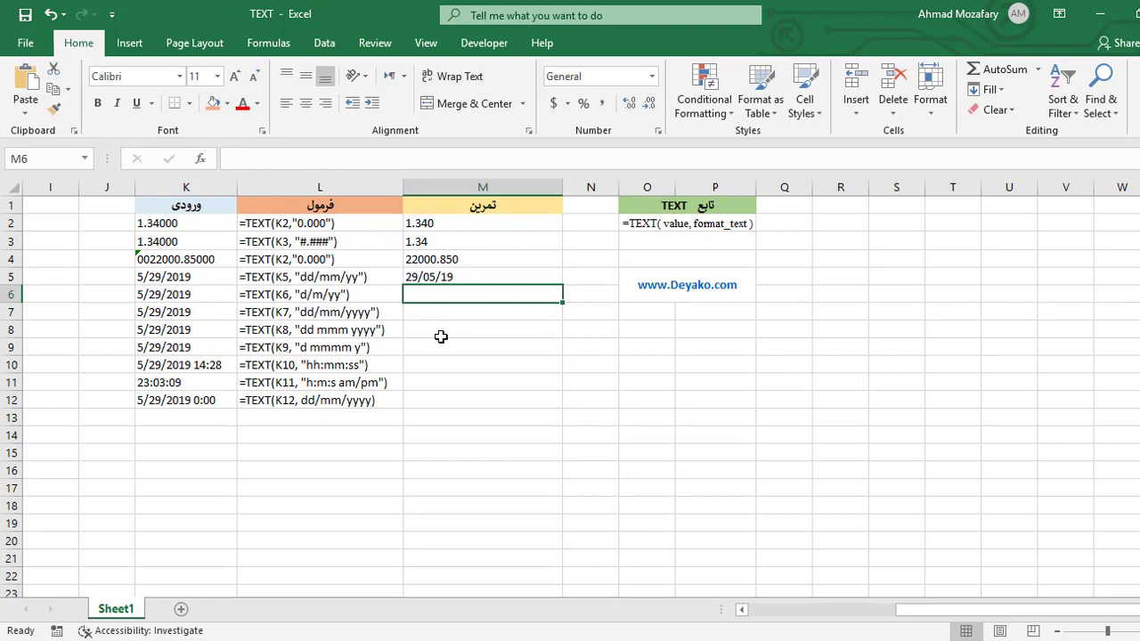
- Enter the formula =TEXT(K6,"d/m/yy") in cell M6 to format the K6 date without leading zeros and with a two-digit year
text(=text)
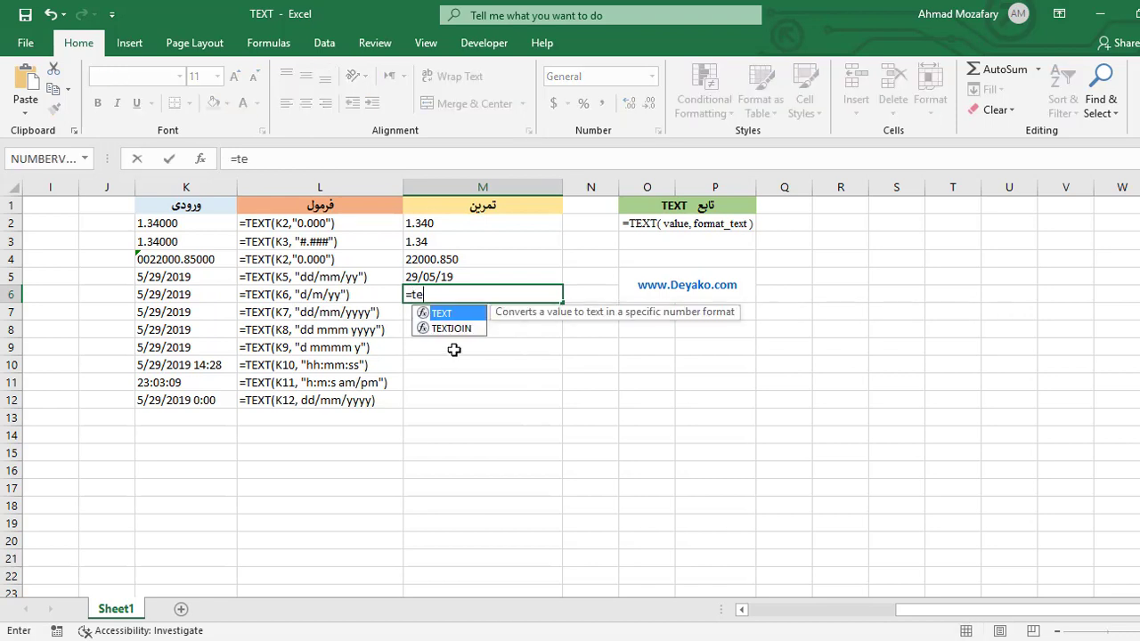
key(BackSpace)
key(BackSpace)
key(BackSpace)
key(BackSpace)
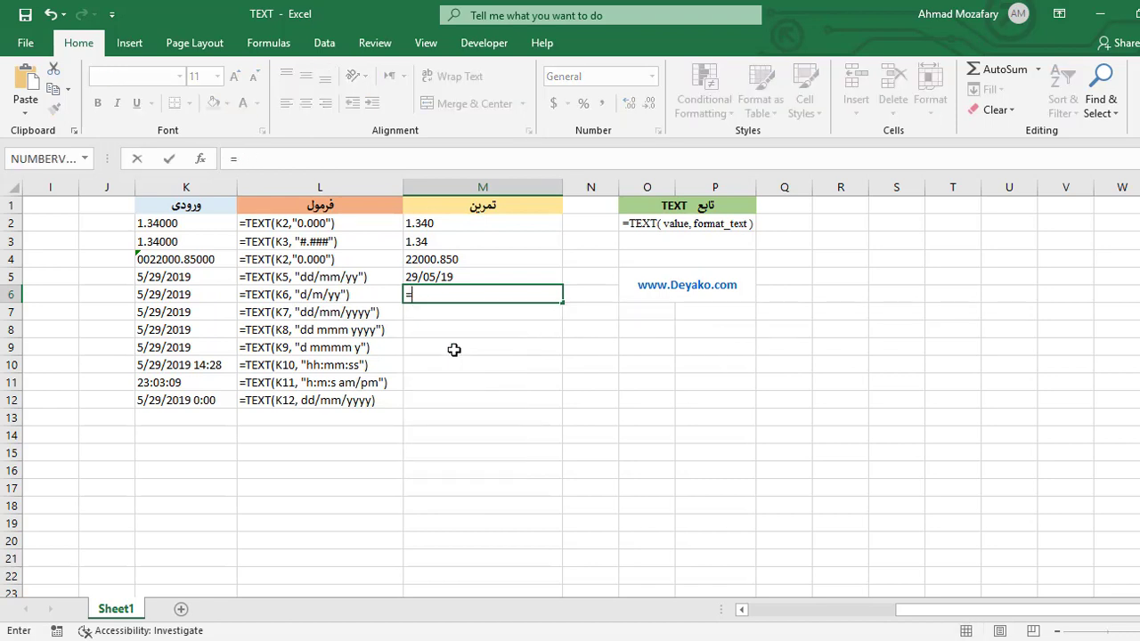
text(text)
key(Tab)
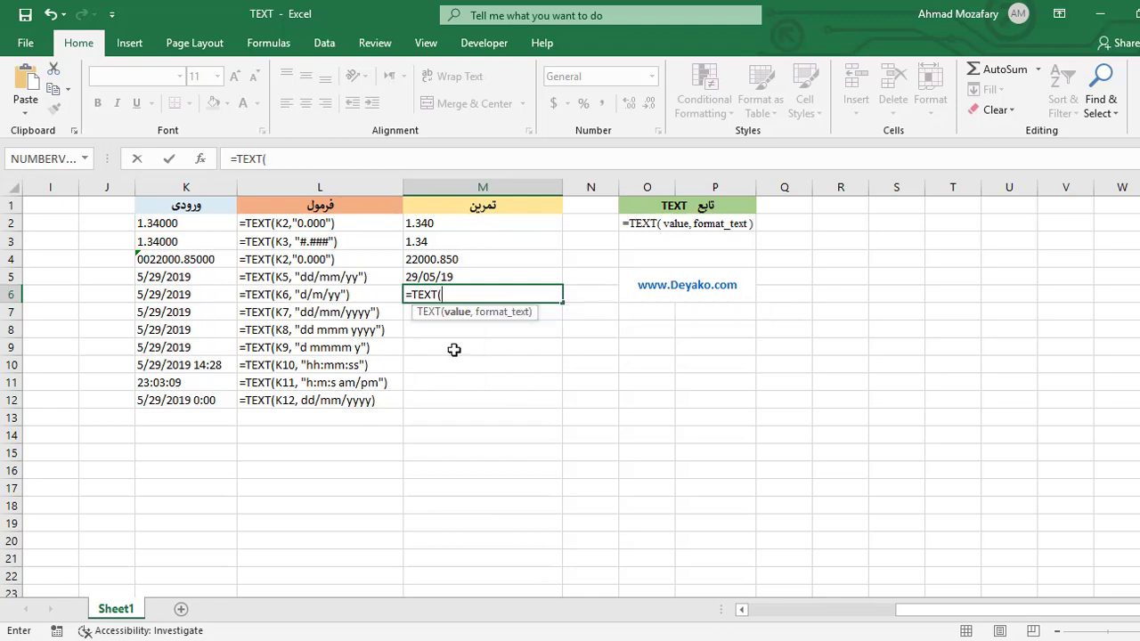
text(K6)
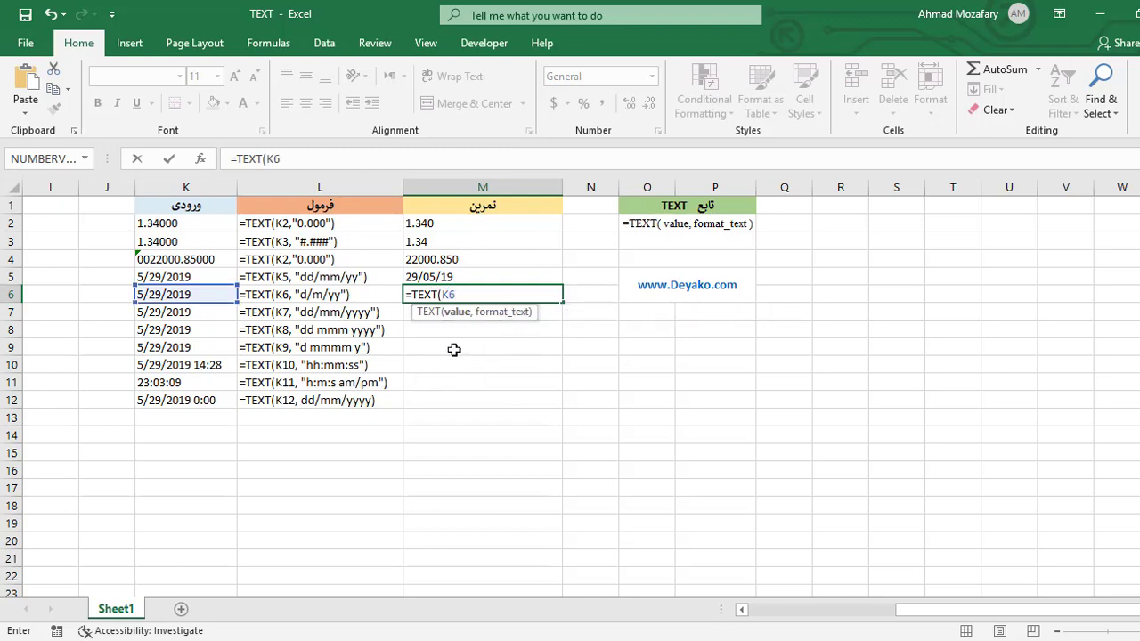
text(,"d/)
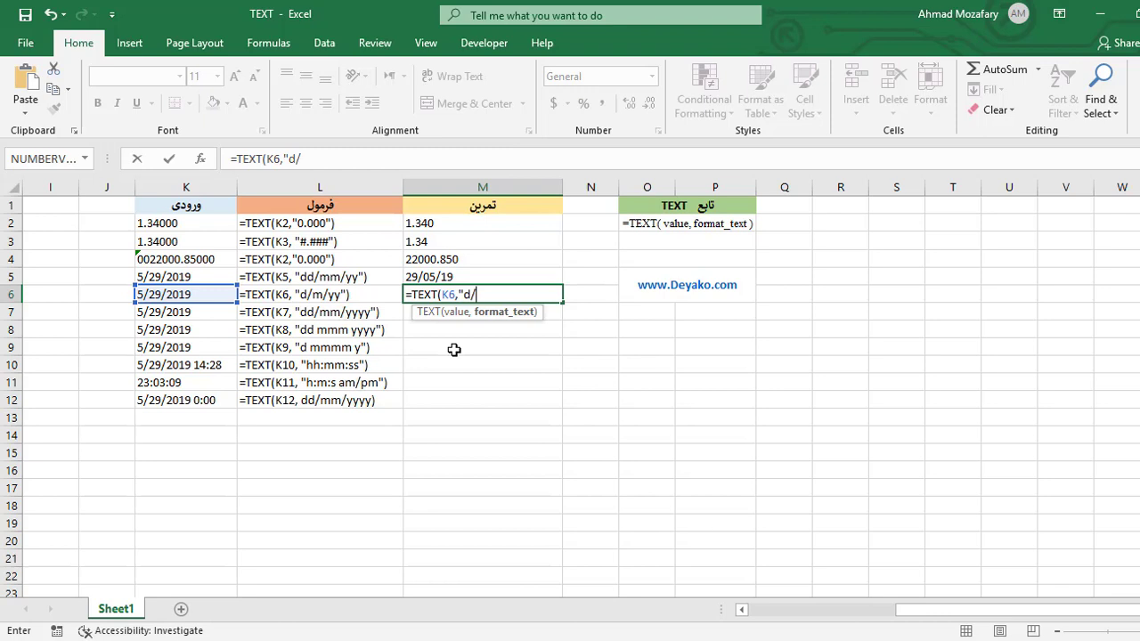
text(m/yy"))
key(Return)
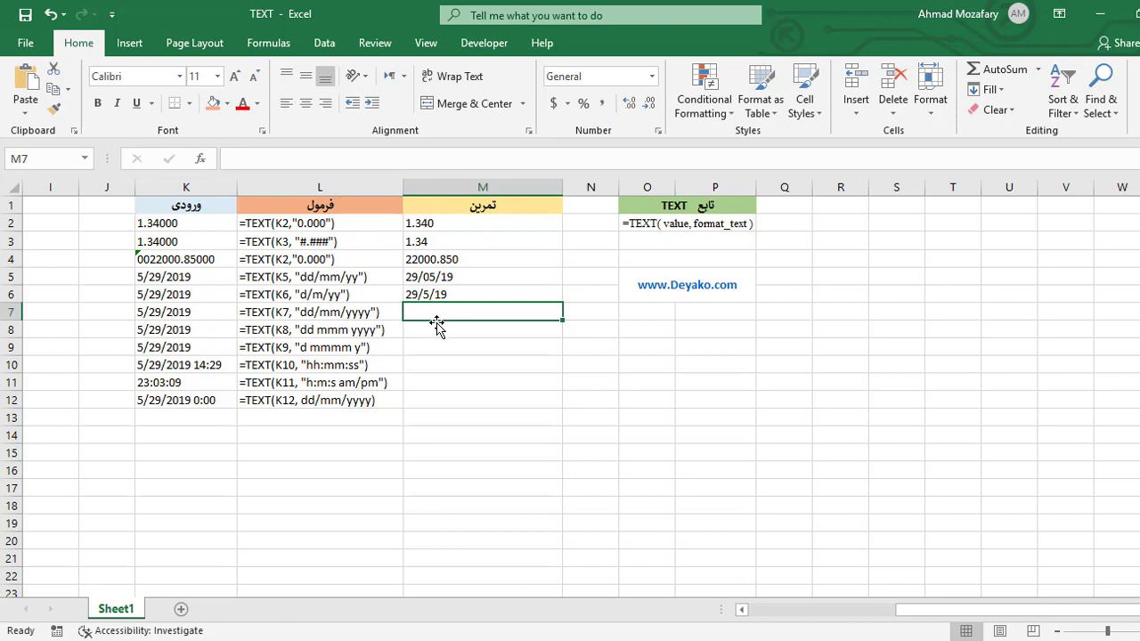
- Copy the formula text =TEXT(K7, "dd/mm/yyyy") from cell L7 and enter it as a working formula in cell M7
click(388, 315)
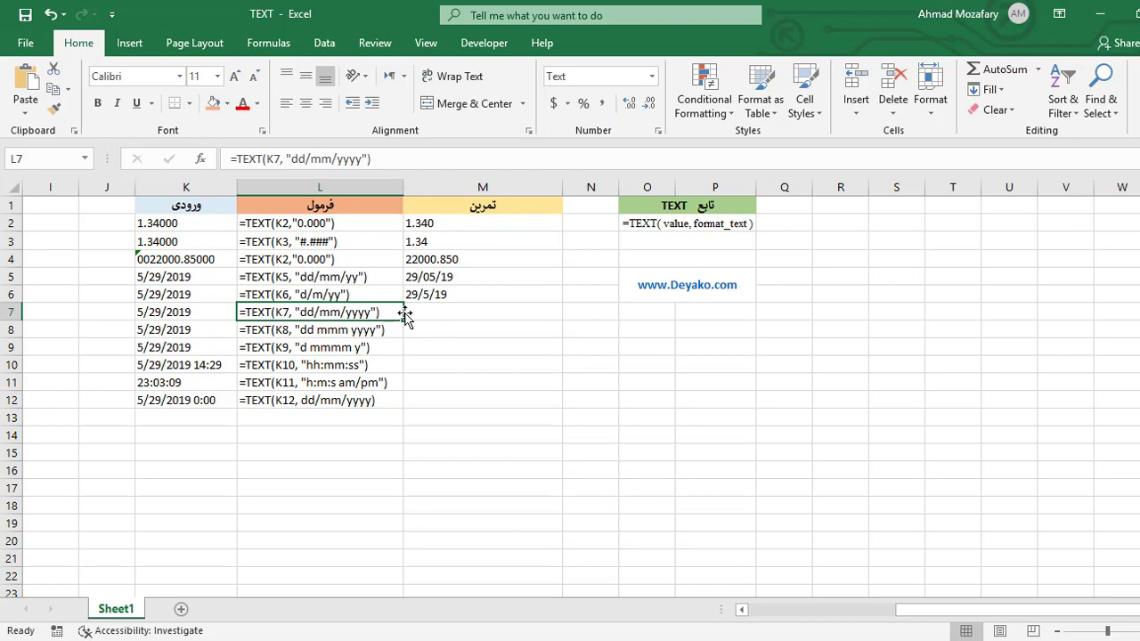
key(ctrl+c)
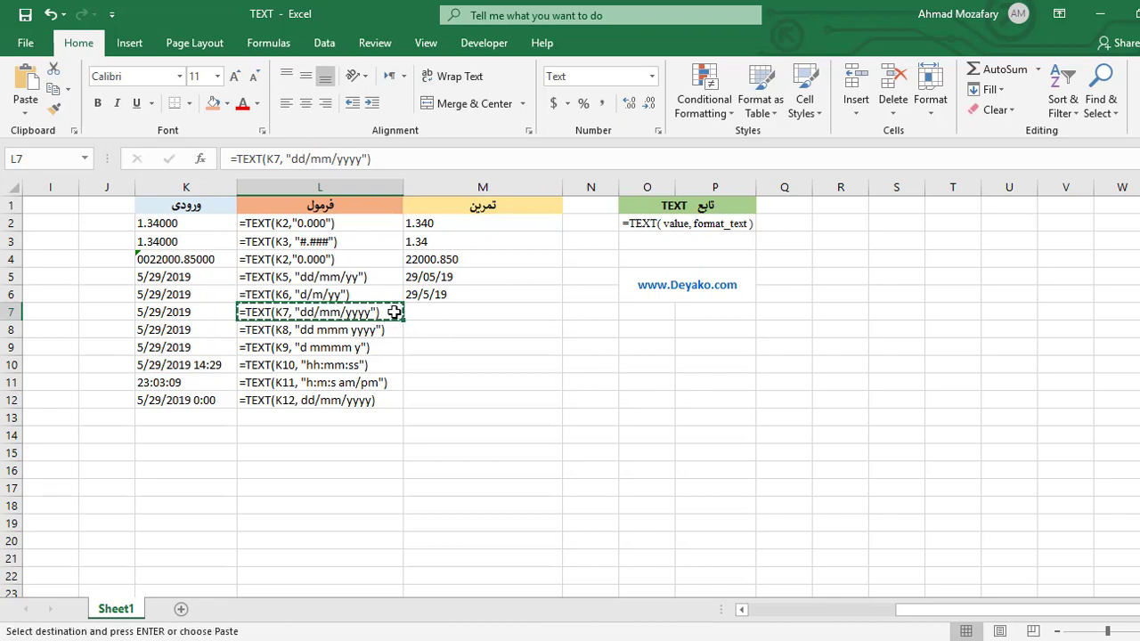
click(387, 160)
drag(280, 162, 221, 158)
key(ctrl+c)
key(Return)
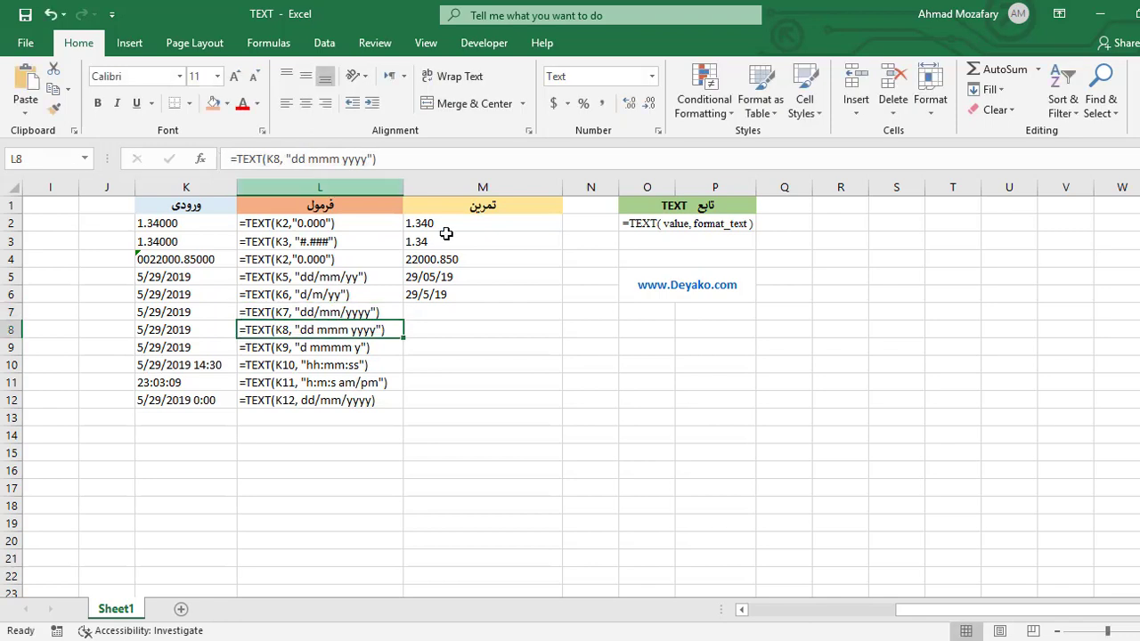
click(445, 308)
key(ctrl+v)
key(Return)
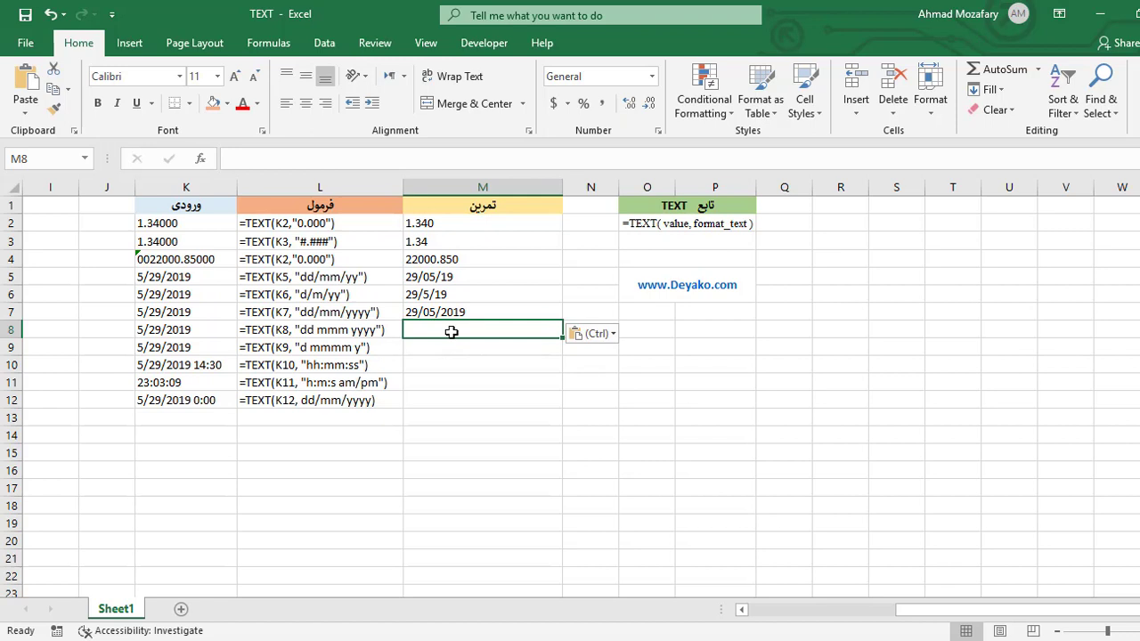
- Enter the formula =TEXT(K8,"dd mmm yyyy") in cell M8 to format the K8 date with an abbreviated month name
text(=text)
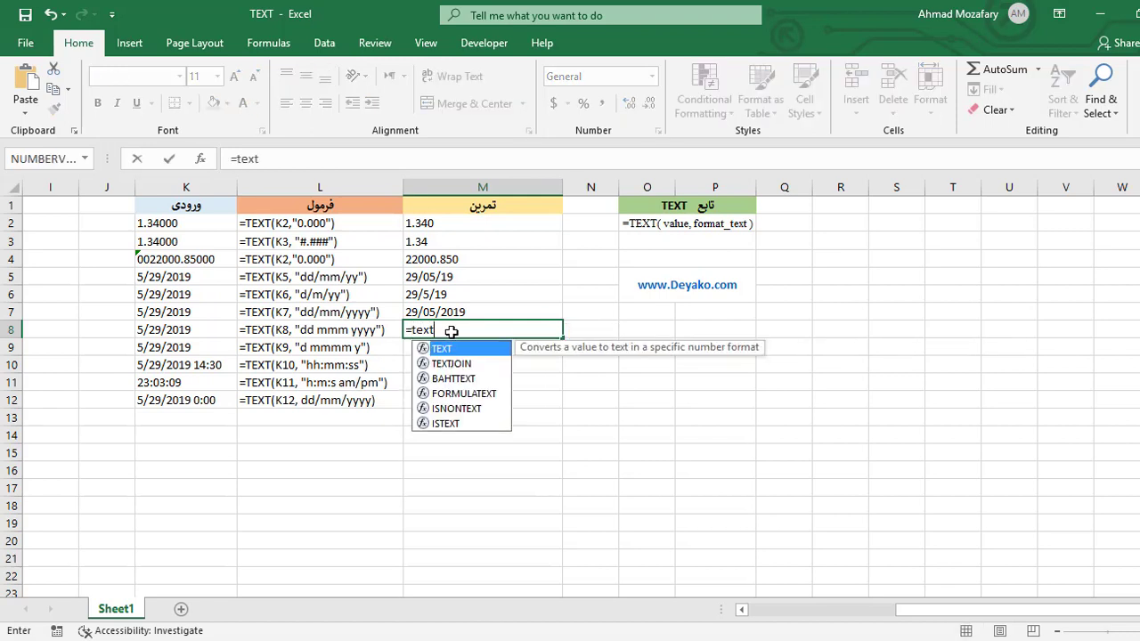
text(()
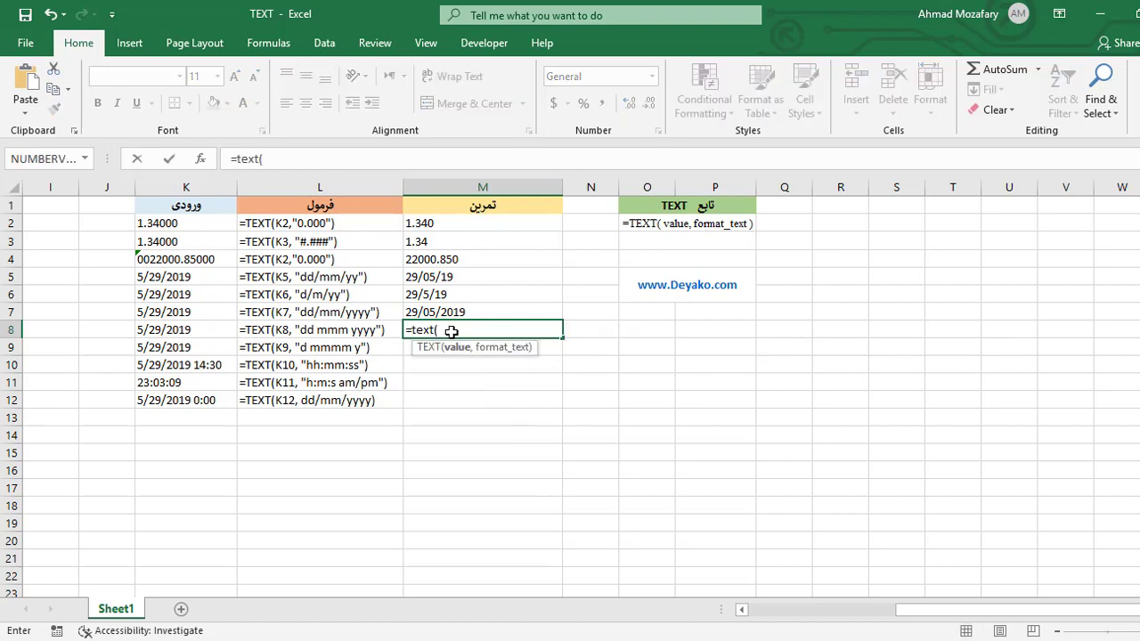
text(k8)
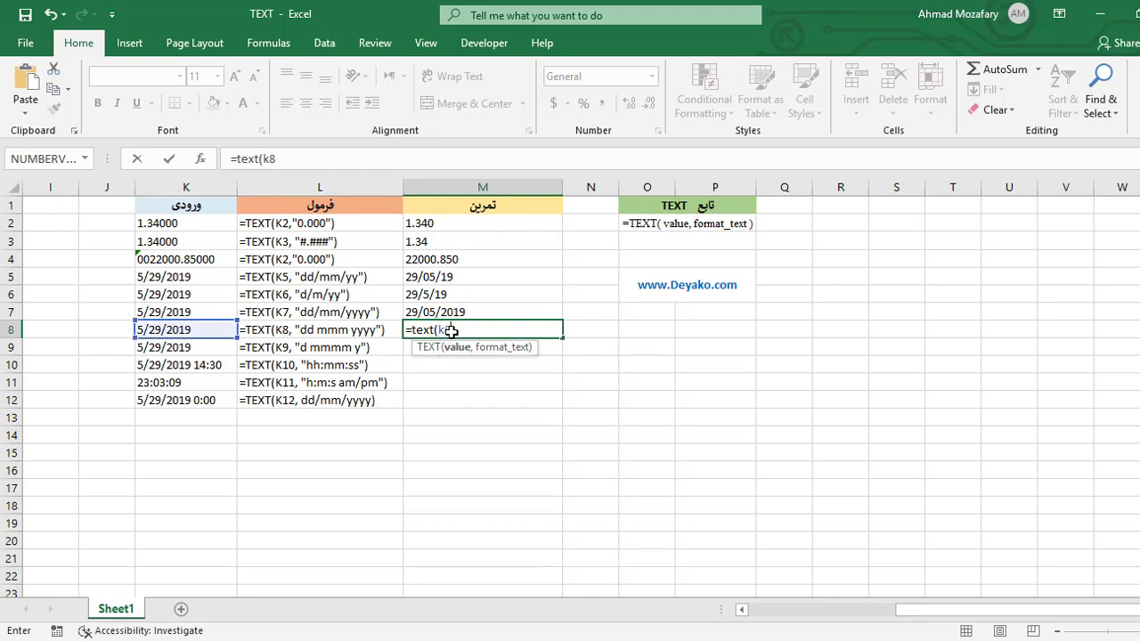
text(,"dd)
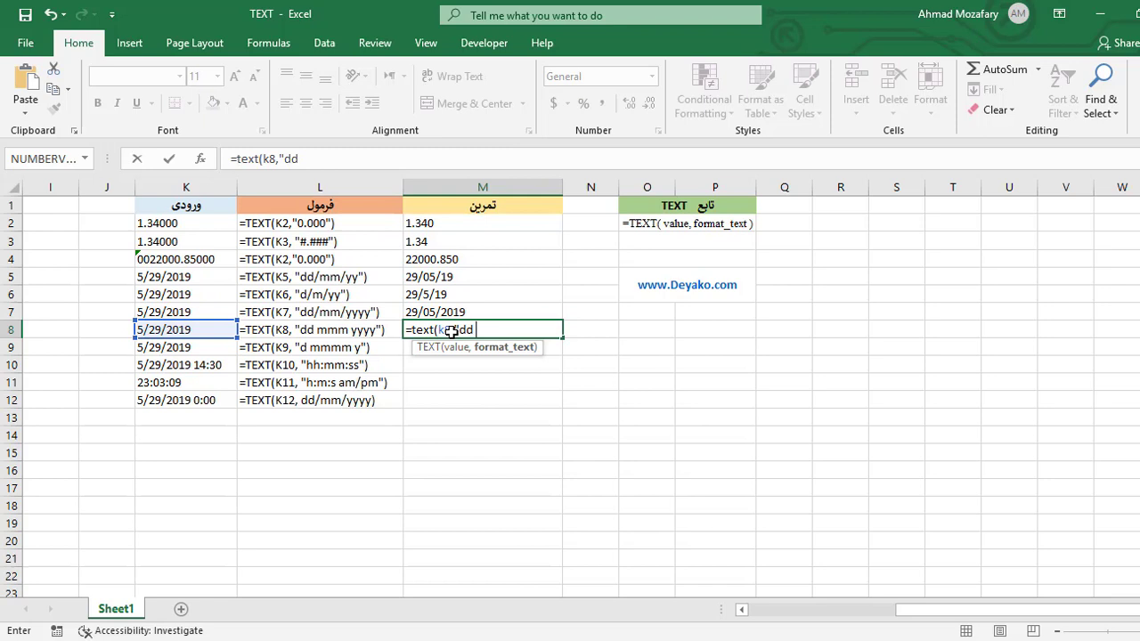
text(mmm yyyy)
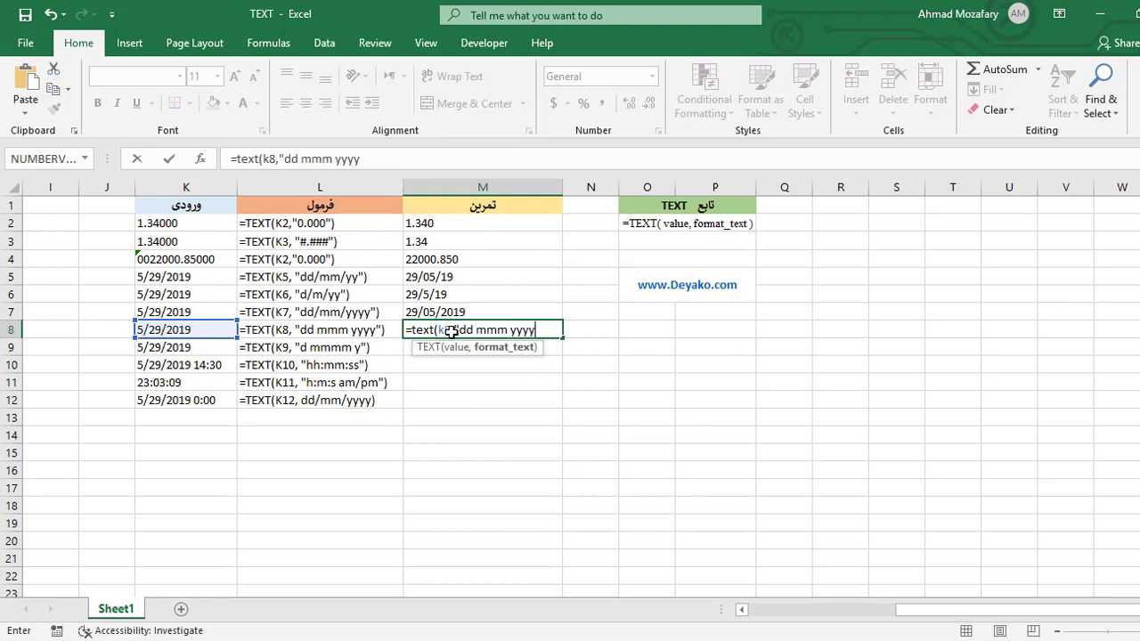
text("))
key(Return)
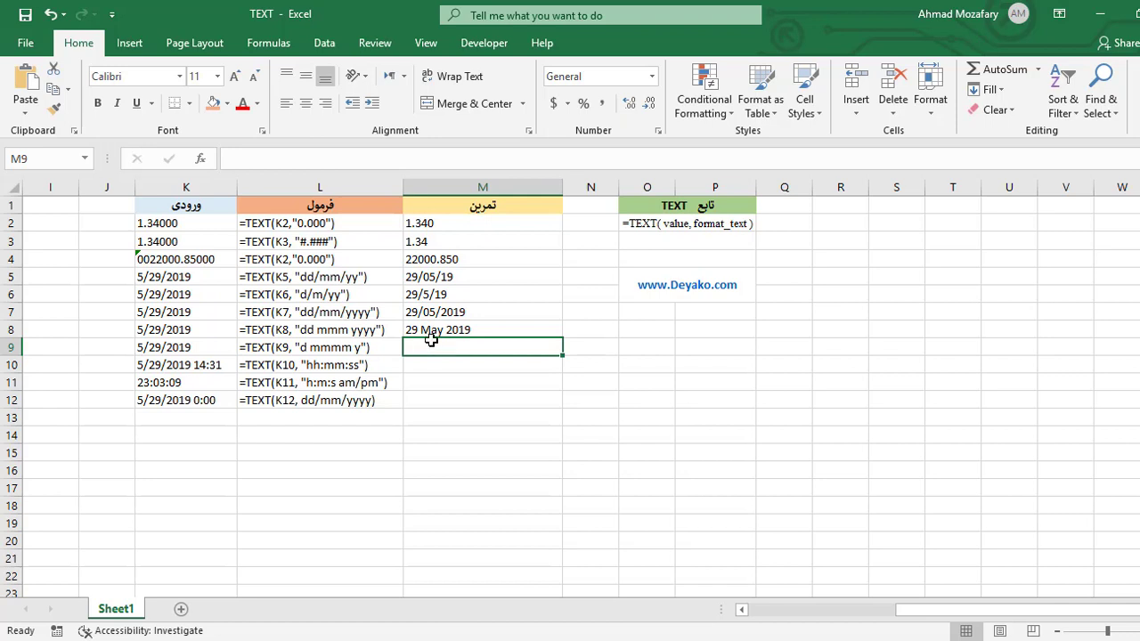
- Replace the TODAY formula in cell K8 with the date 1/1/2019 and fill the date series down to K9
click(212, 317)
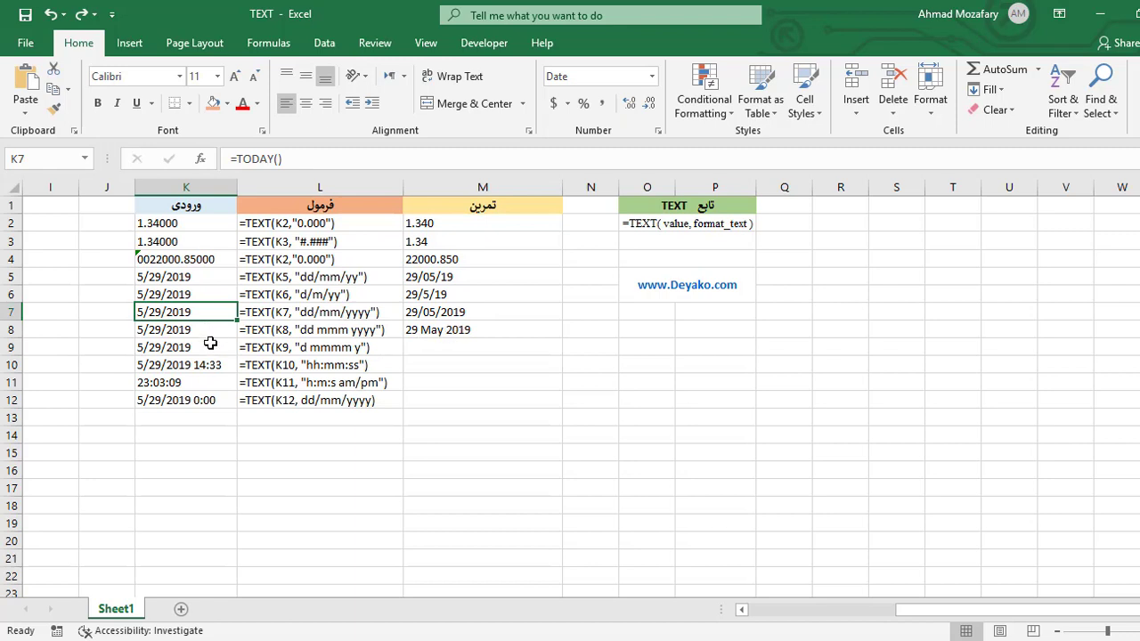
click(208, 336)
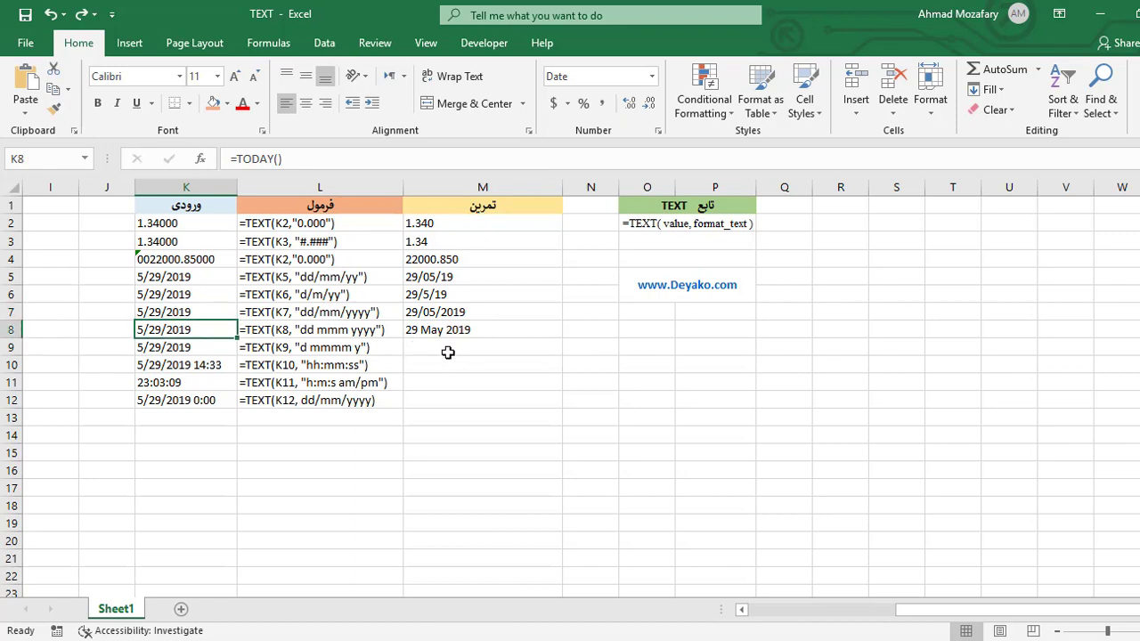
drag(285, 158, 222, 157)
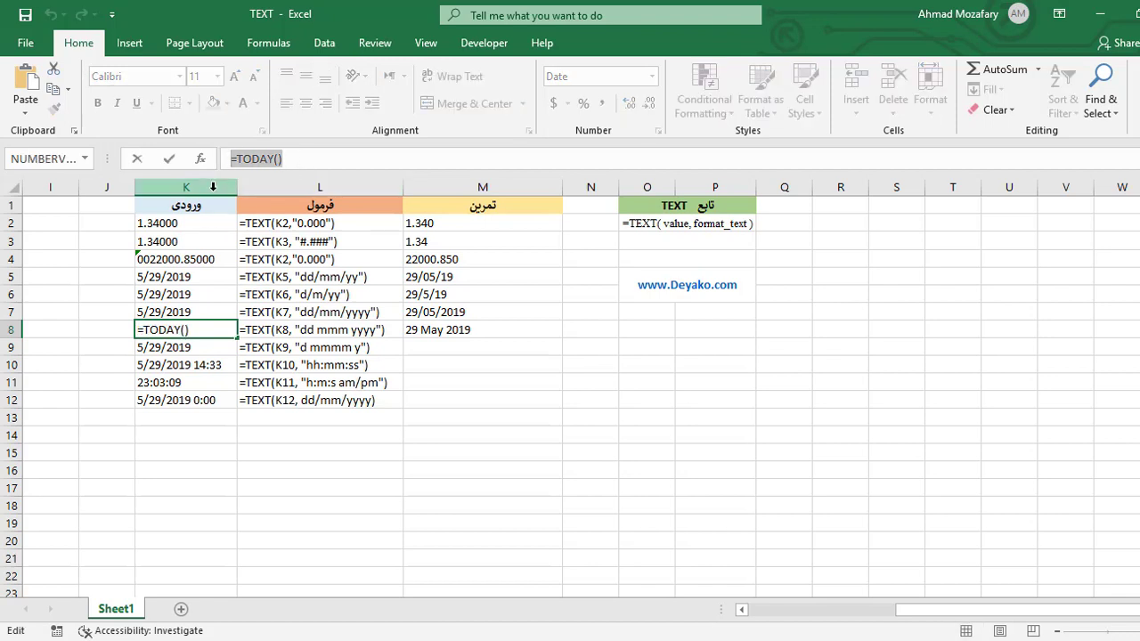
text(1/1)
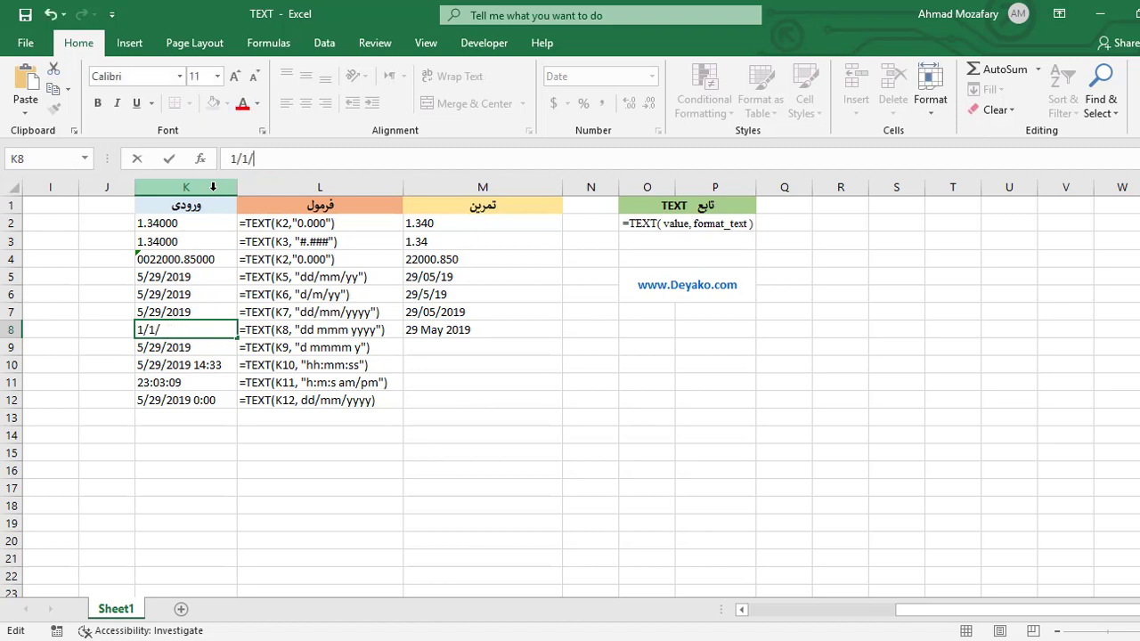
text(/2019)
key(Return)
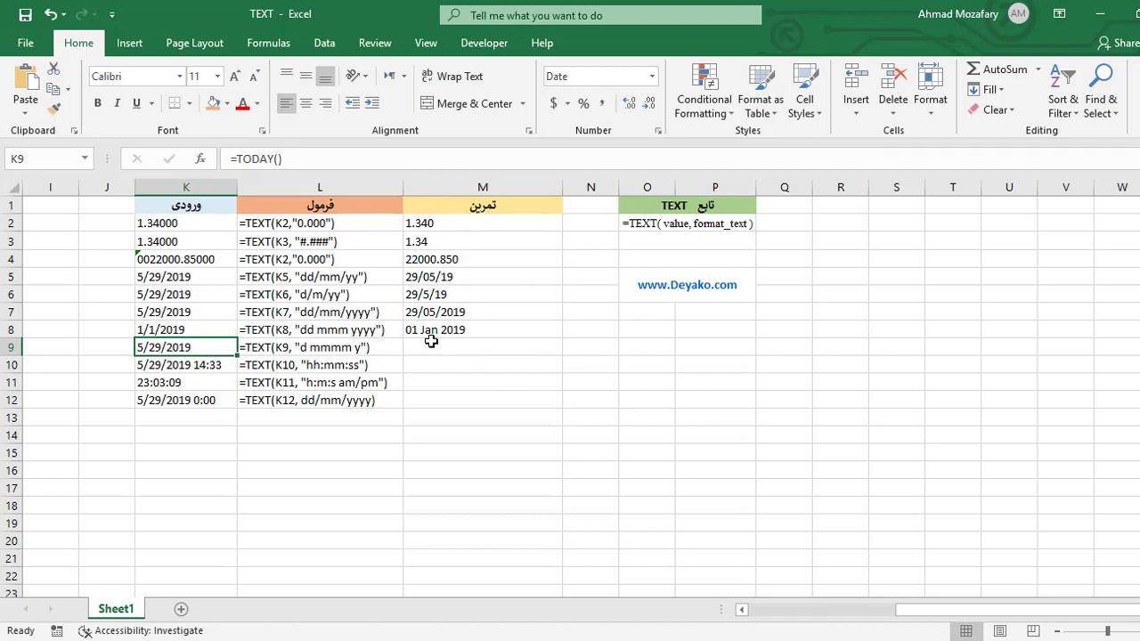
click(219, 328)
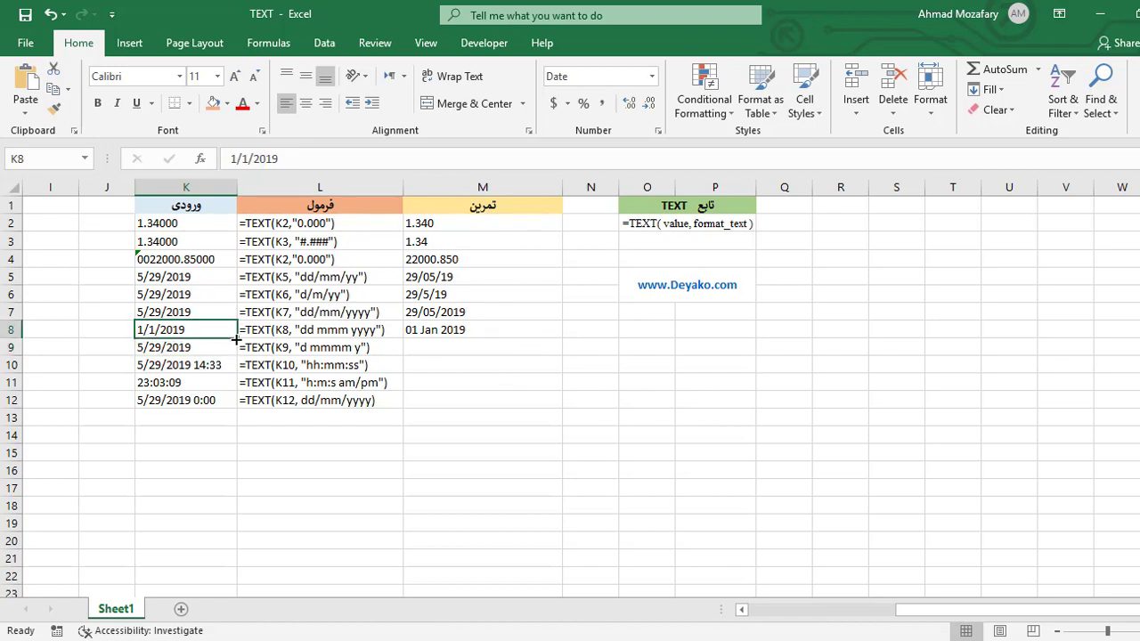
drag(236, 339, 235, 356)
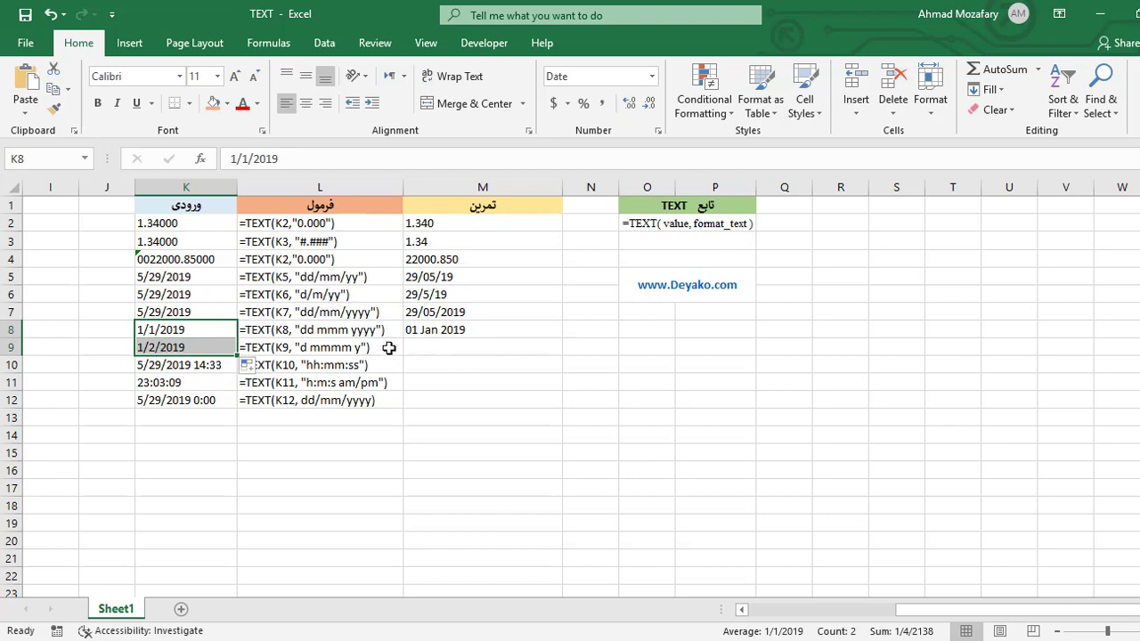
- Enter the formula =TEXT(K9,"dd mmmm y") in cell M9 to format the K9 date with the full month name
click(432, 347)
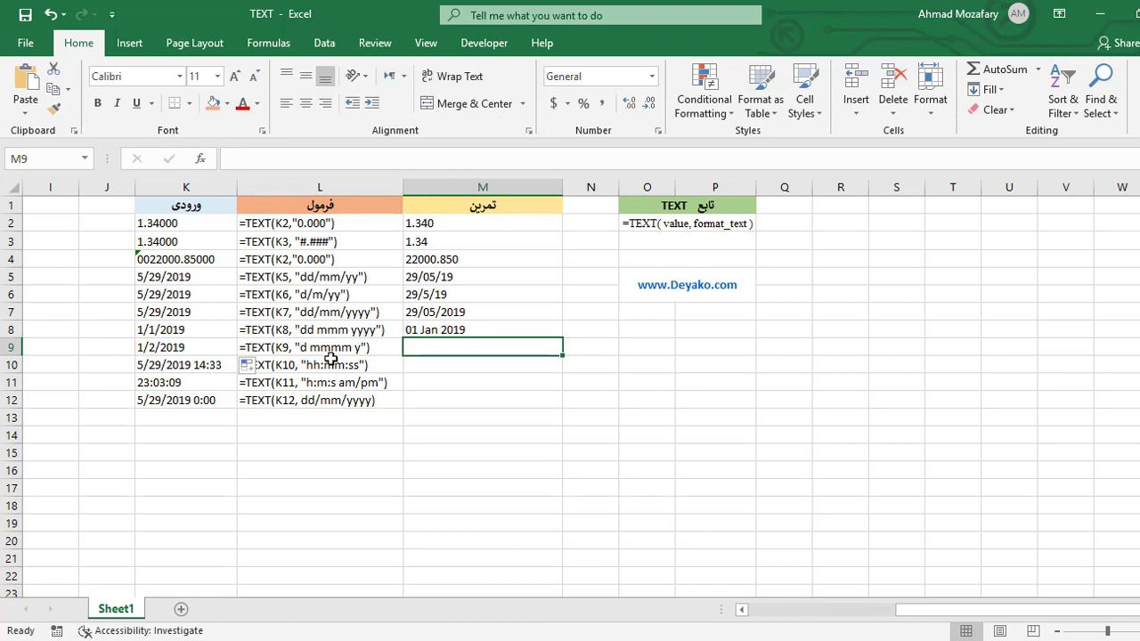
text(=text()
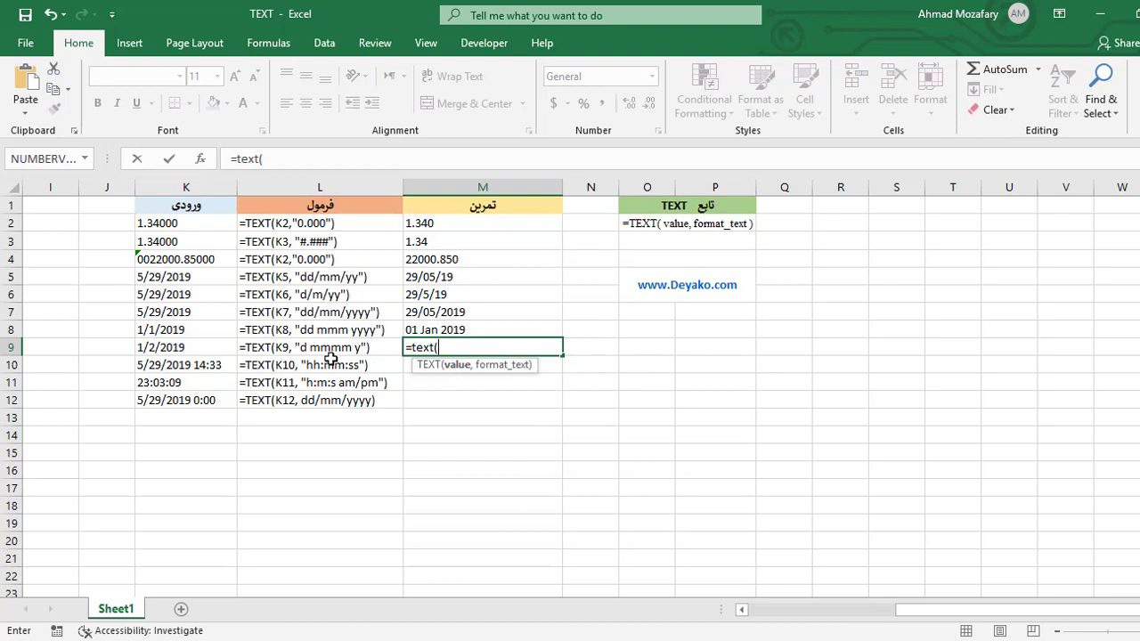
text(k9)
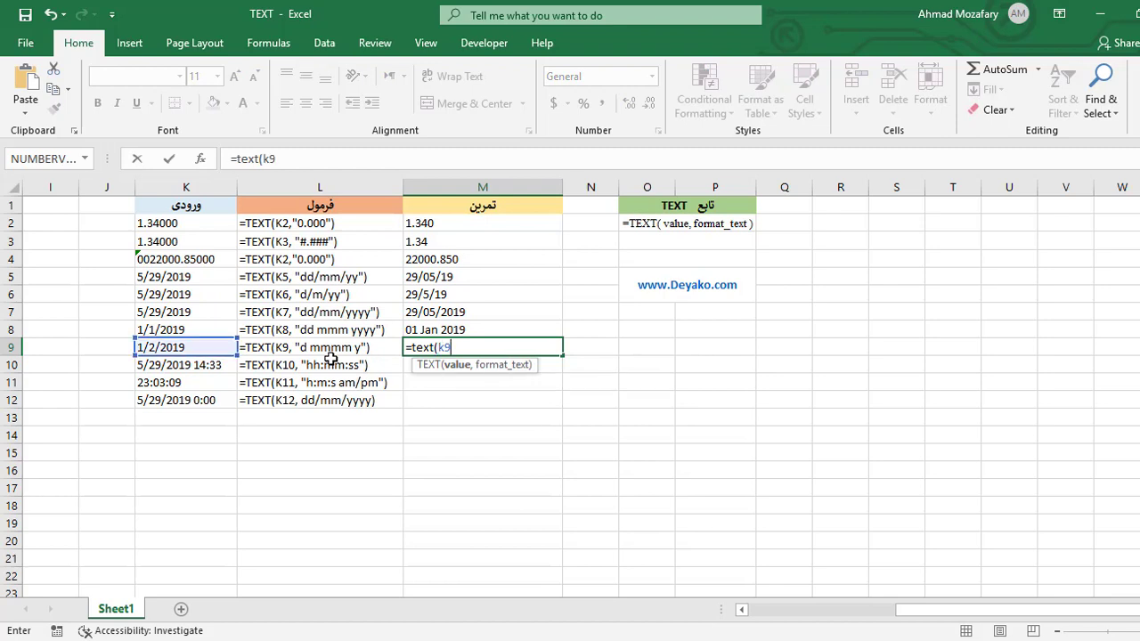
text(,")
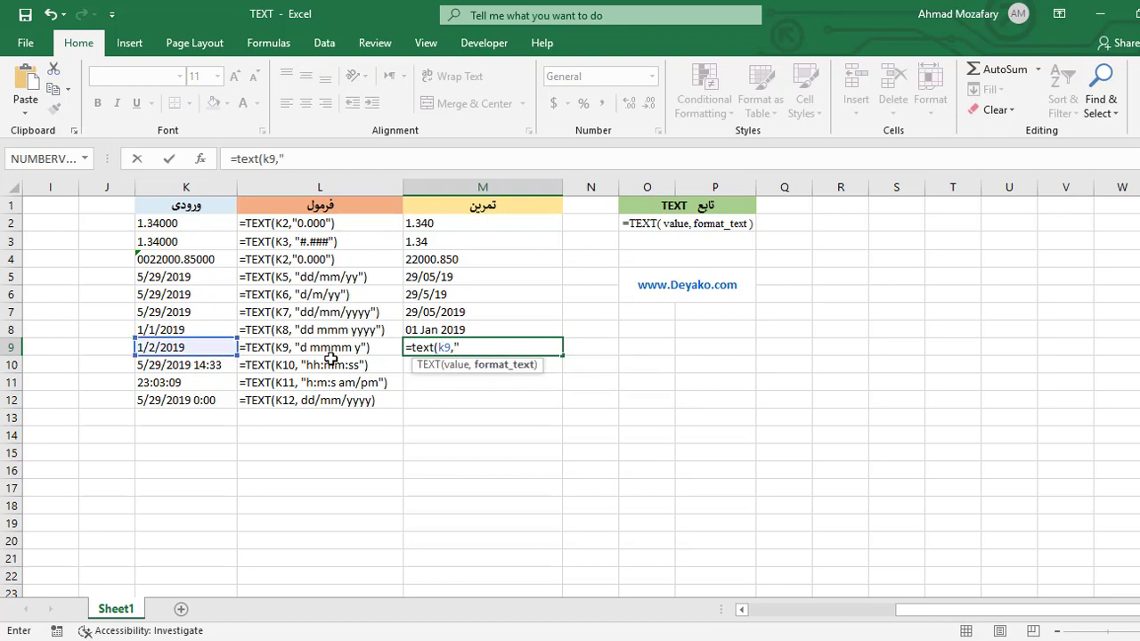
text(dd mmmm)
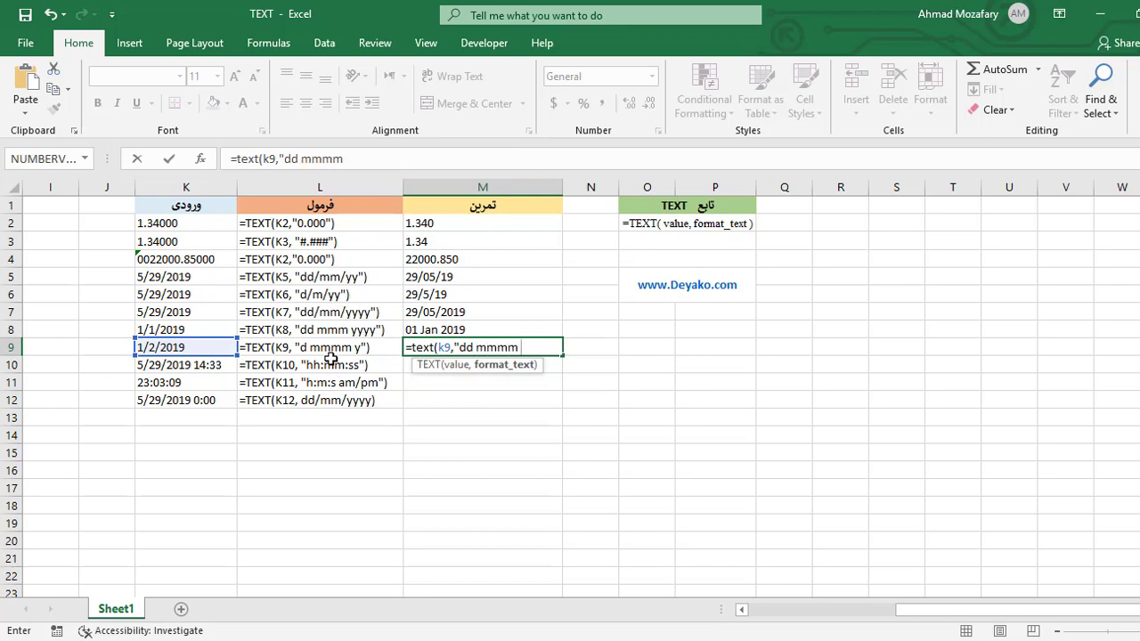
text( y"))
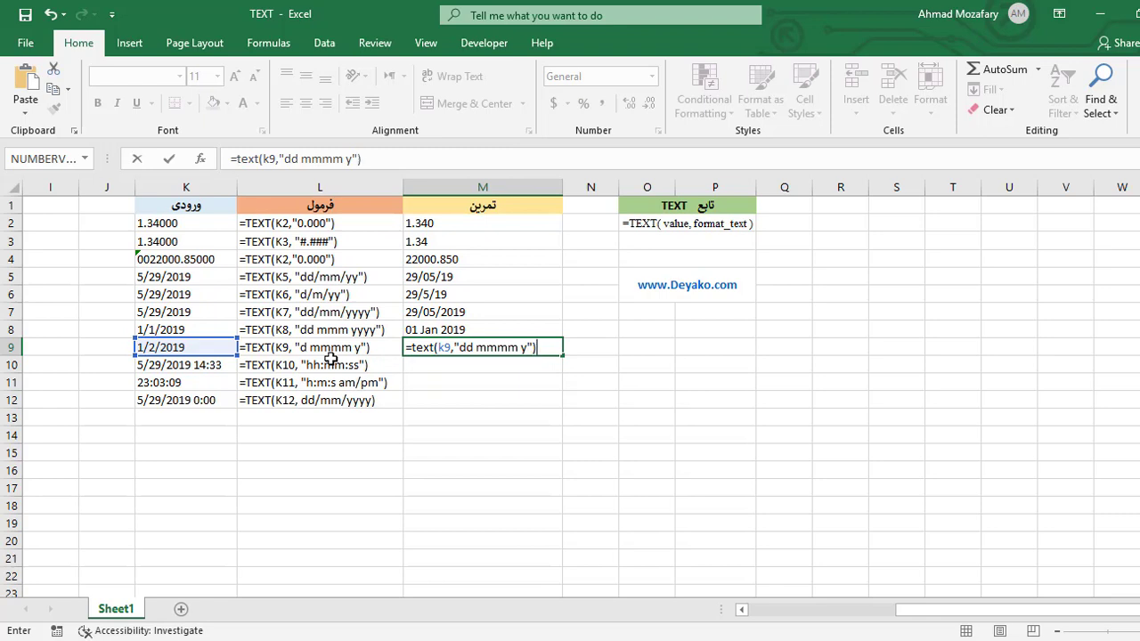
key(Return)
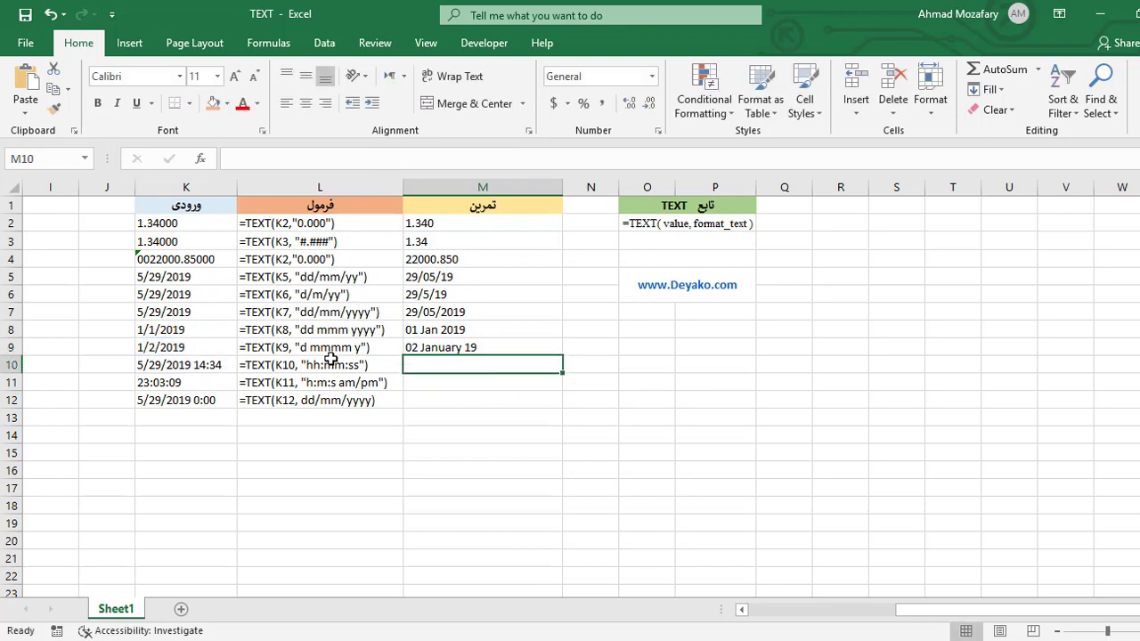
click(506, 347)
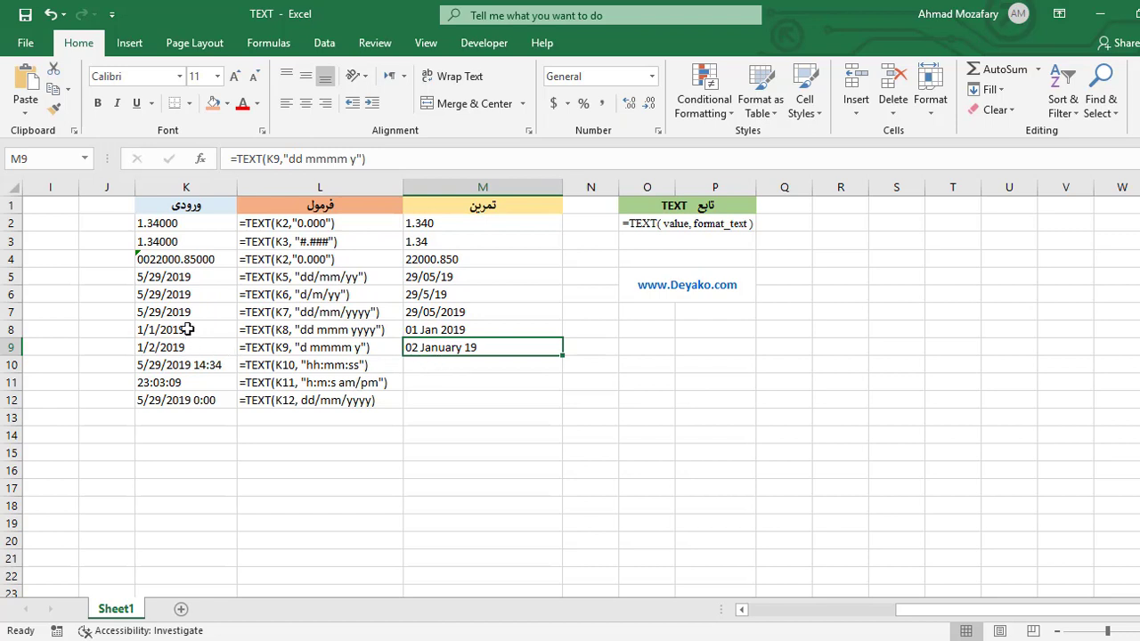
- Copy the formula text =TEXT(K10, "hh:mm:ss") from cell L10 and enter it as a working formula in cell M10
click(436, 365)
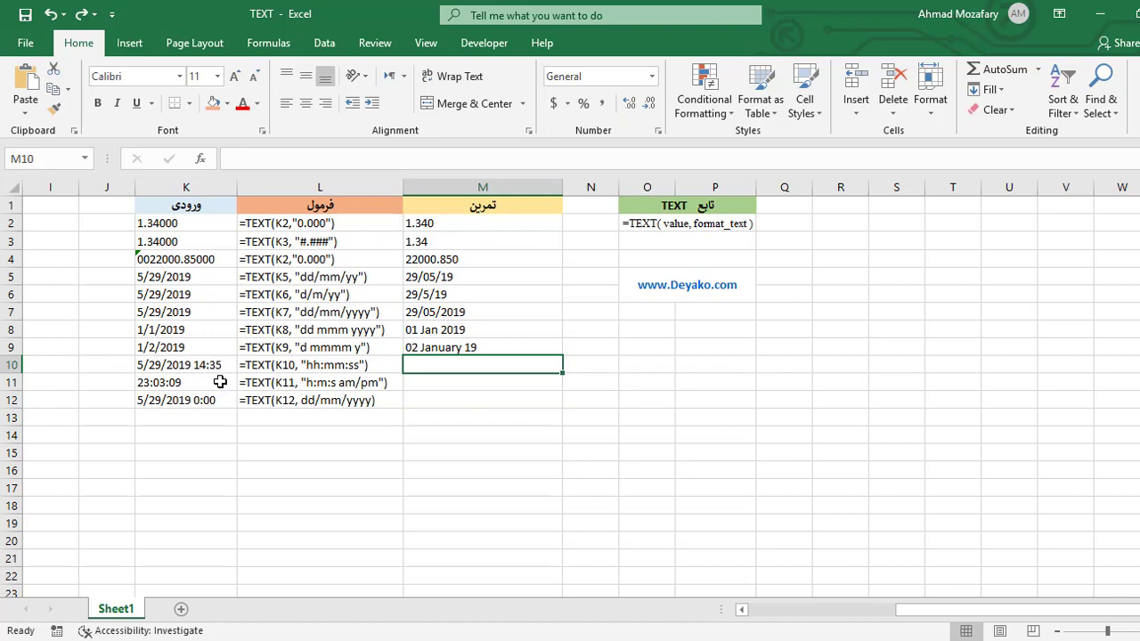
click(279, 367)
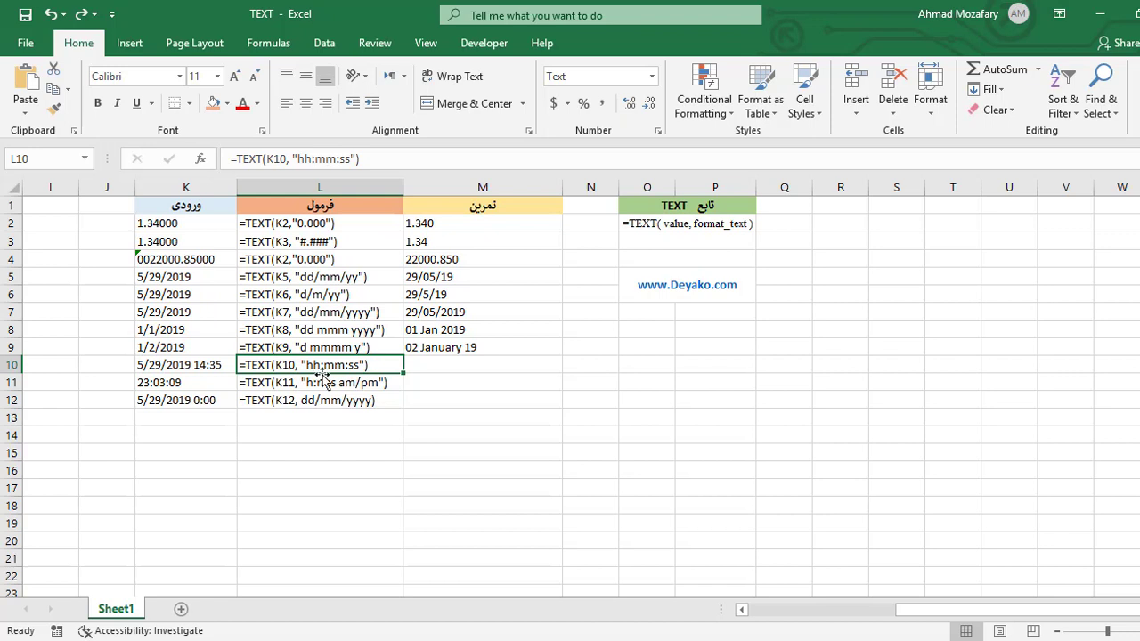
drag(360, 158, 242, 159)
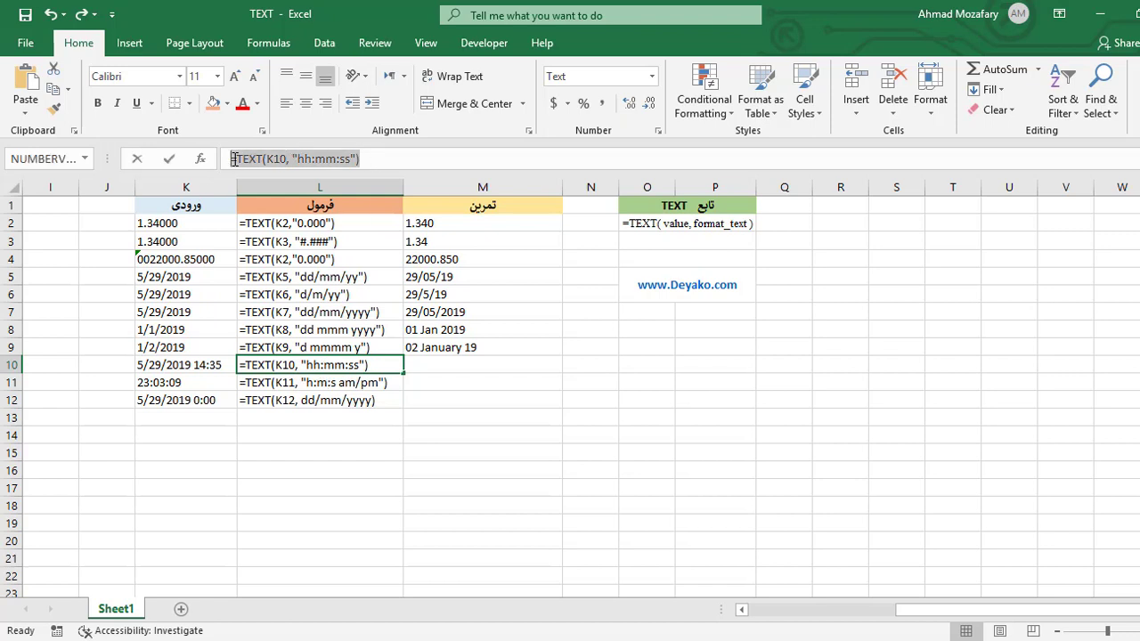
key(Return)
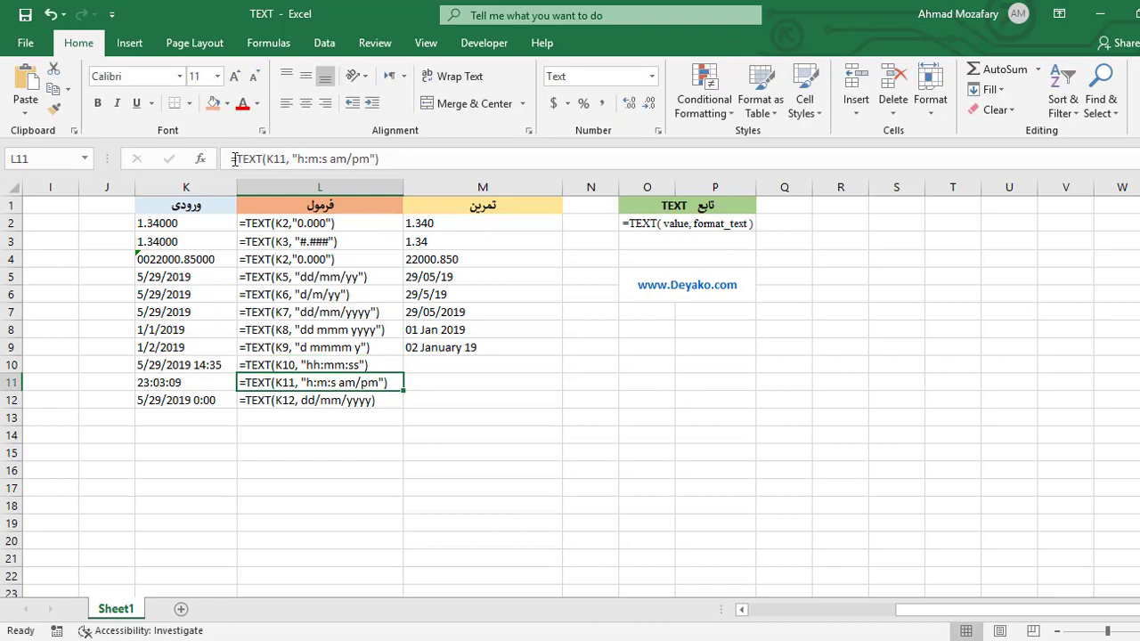
click(517, 362)
text(=TEXT(K10, "hh:mm:ss"))
key(Return)
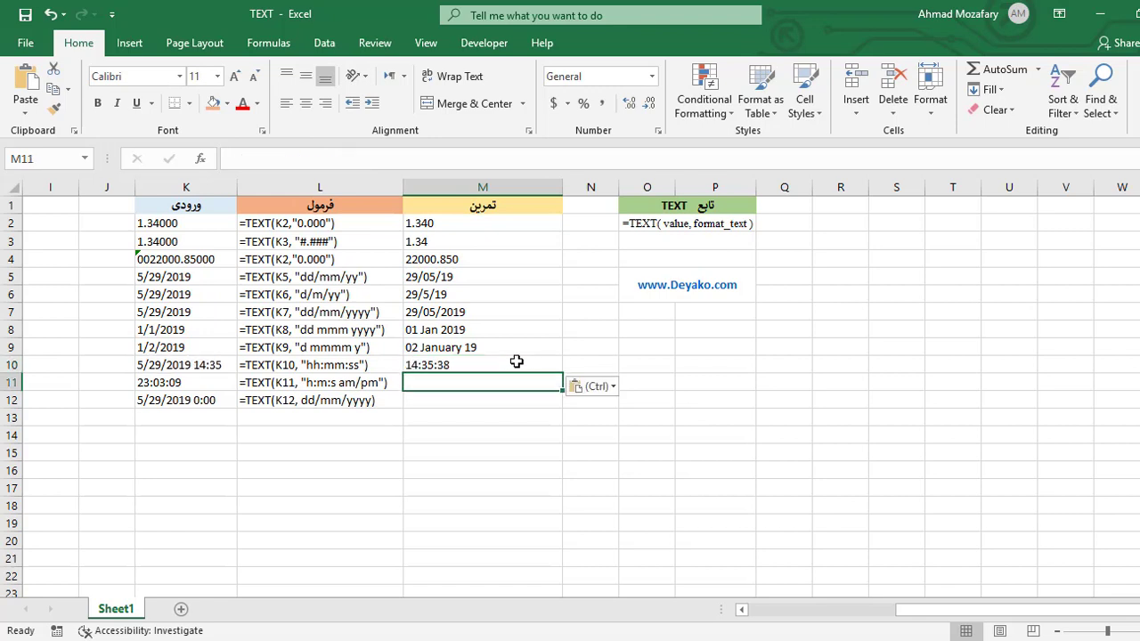
click(456, 367)
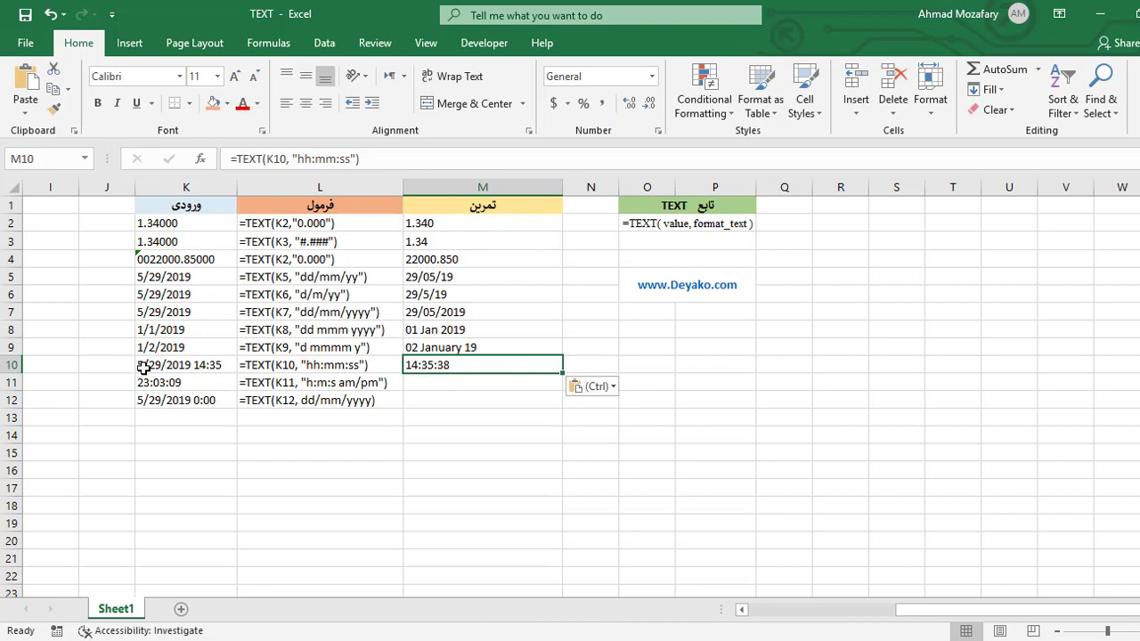
- Copy the formula text =TEXT(K11, "h:m:s am/pm") from cell L11 and enter it as a working formula in cell M11
click(433, 384)
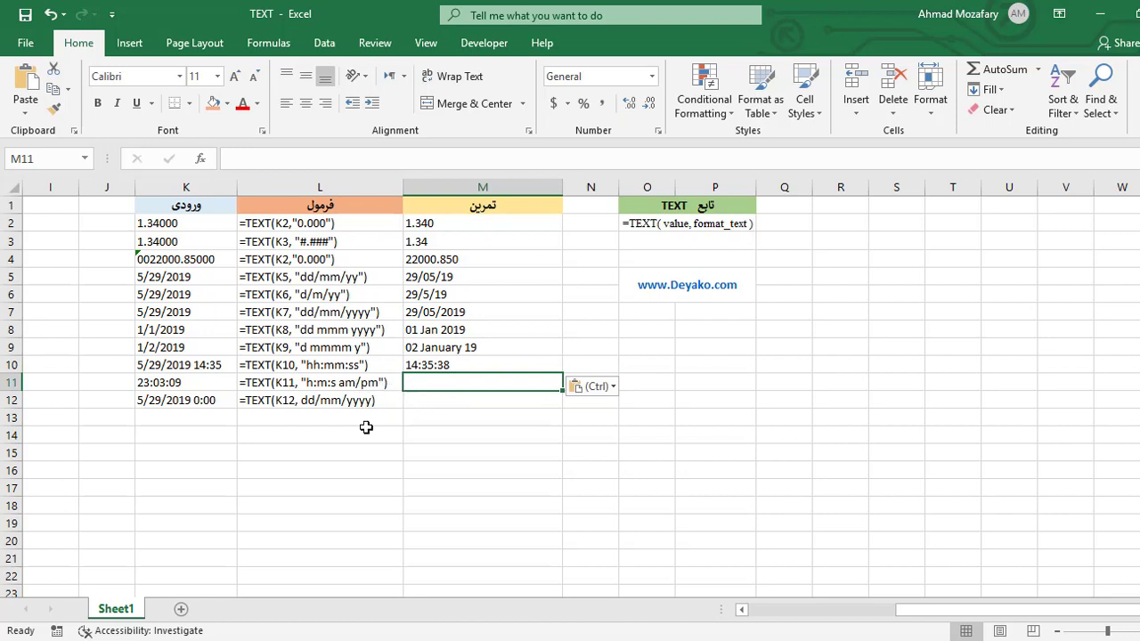
click(327, 385)
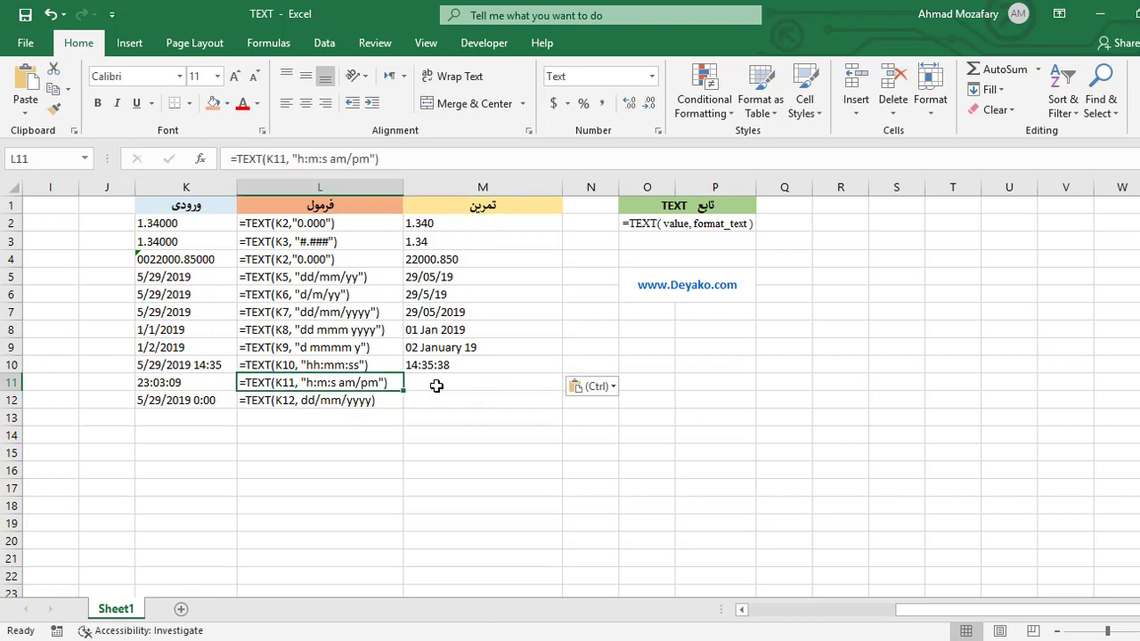
drag(424, 158, 303, 159)
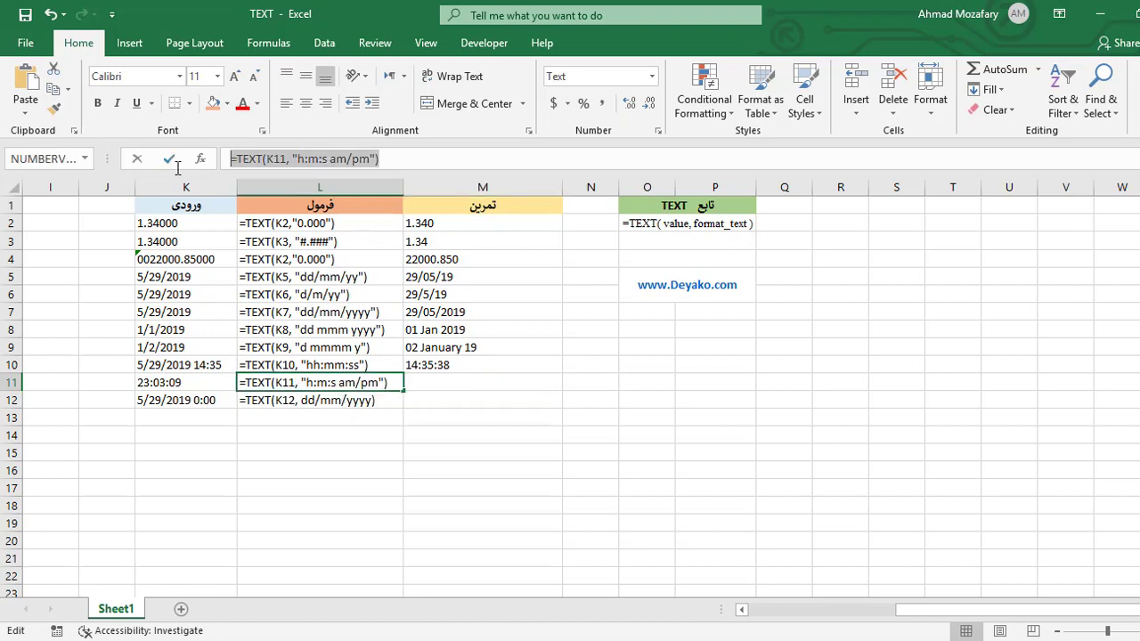
key(Return)
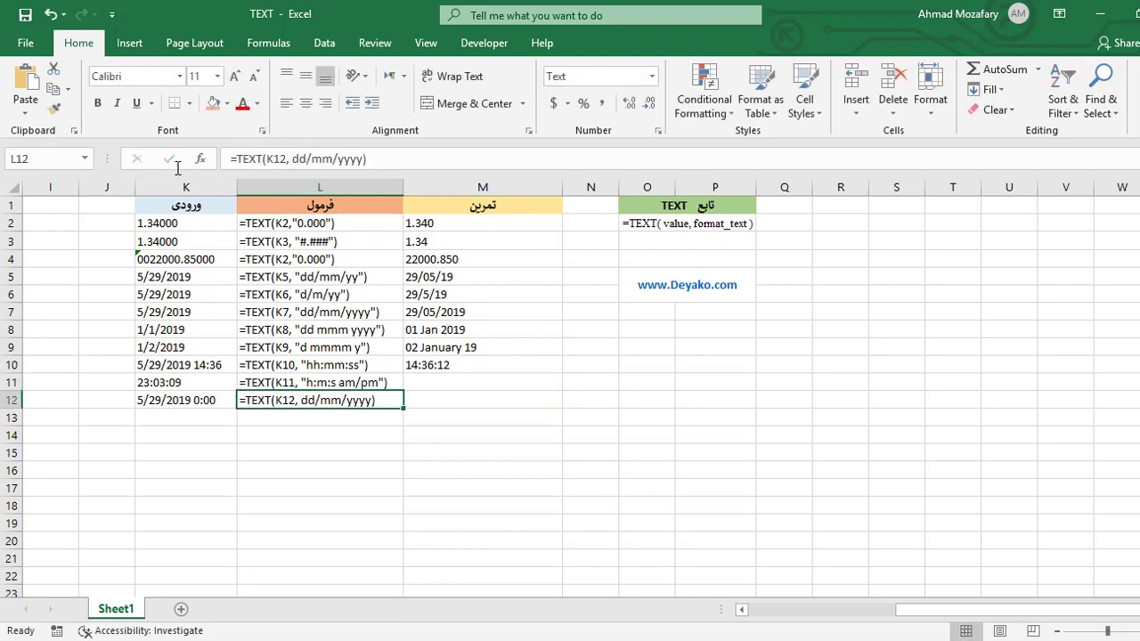
click(524, 383)
text(=TEXT(K11, "h:m:s am/pm"))
key(Return)
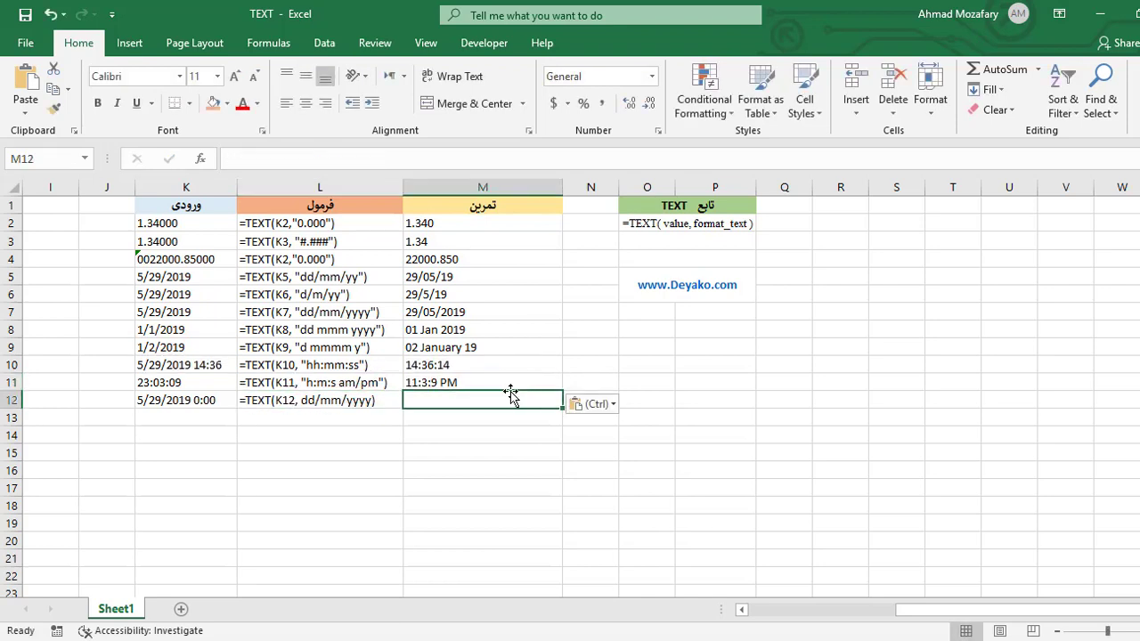
click(509, 386)
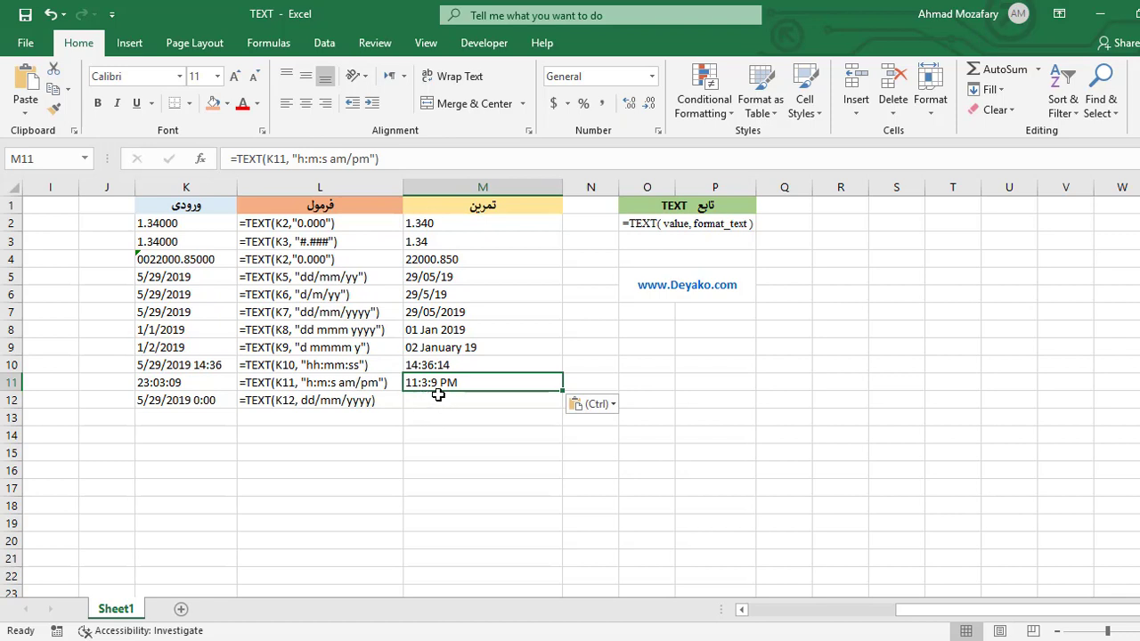
- Copy the formula text =TEXT(K12, dd/mm/yyyy), without quotes around the format, from cell L12 and enter it as a formula in cell M12
click(390, 403)
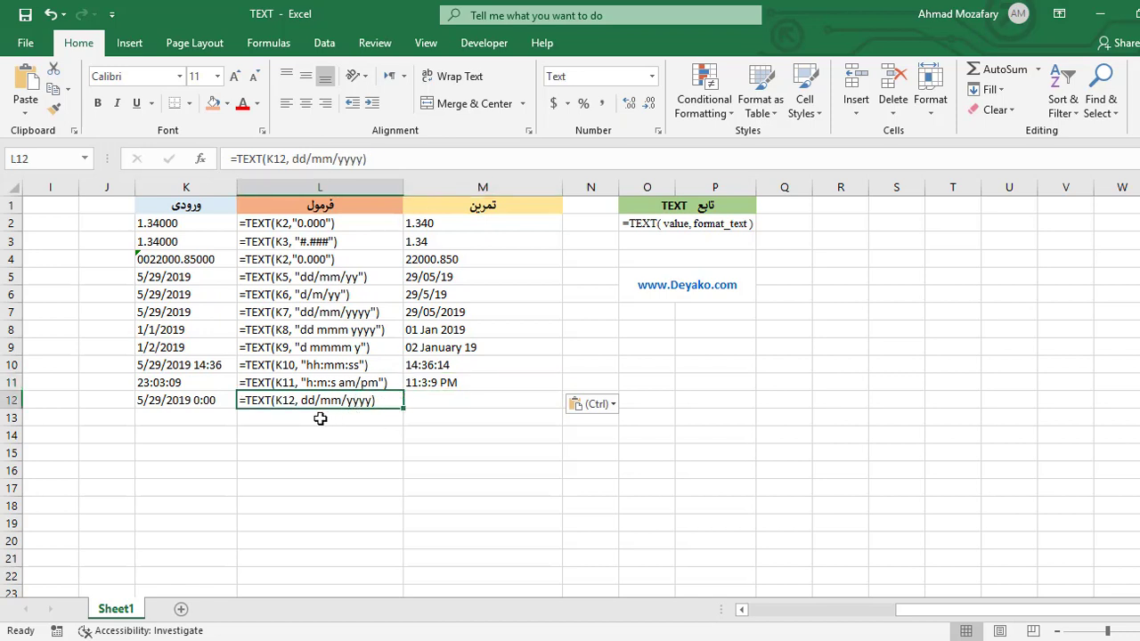
drag(367, 159, 100, 166)
key(ctrl+c)
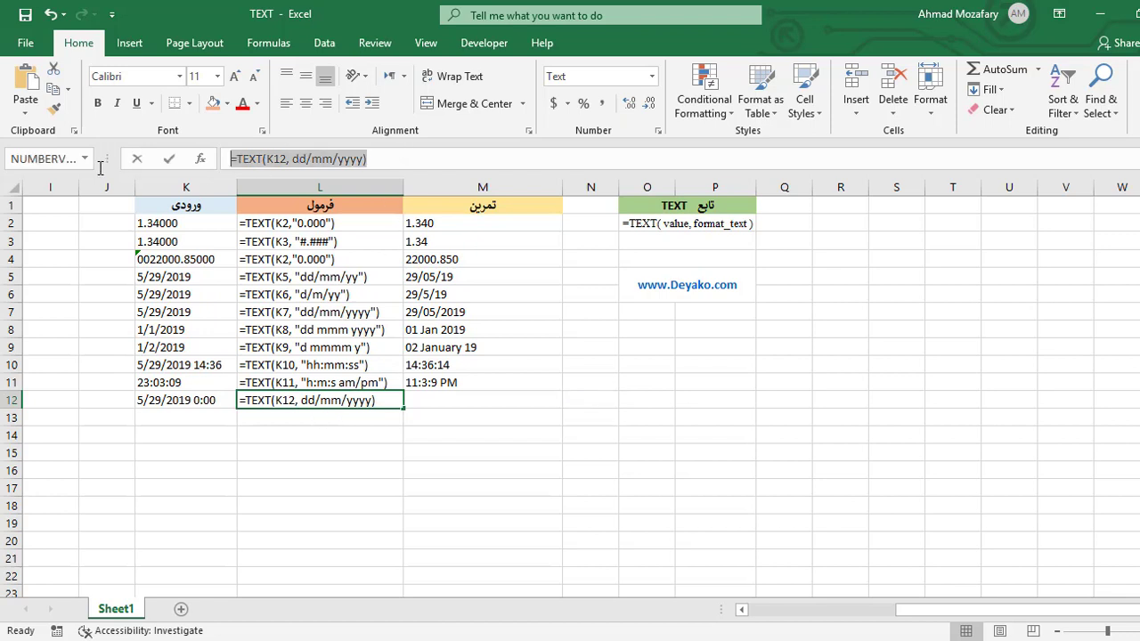
key(Return)
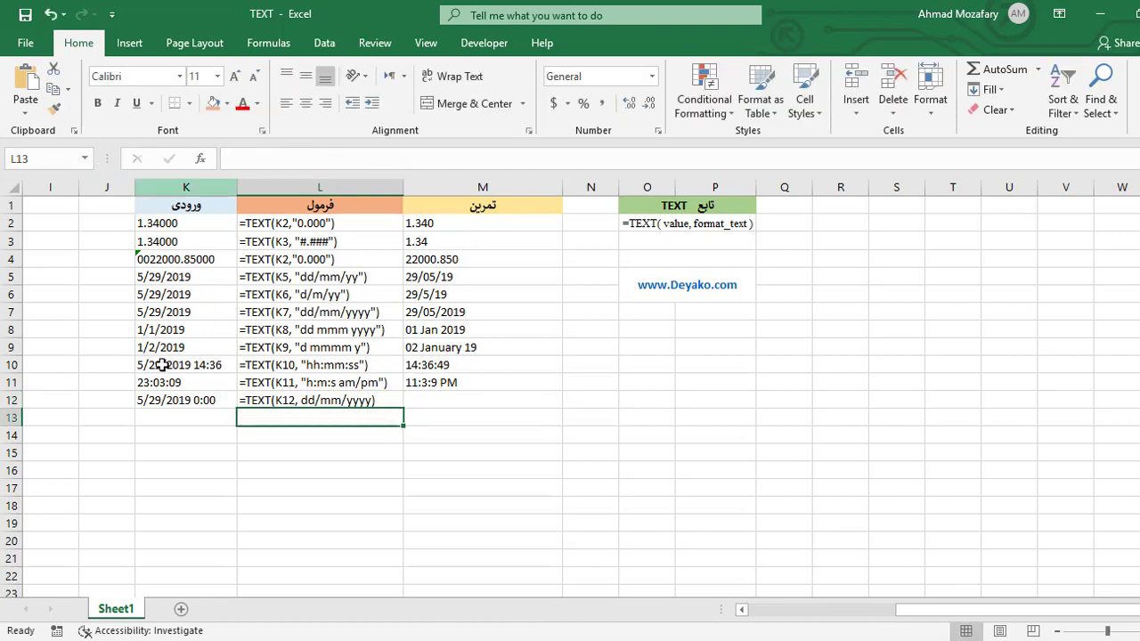
click(455, 402)
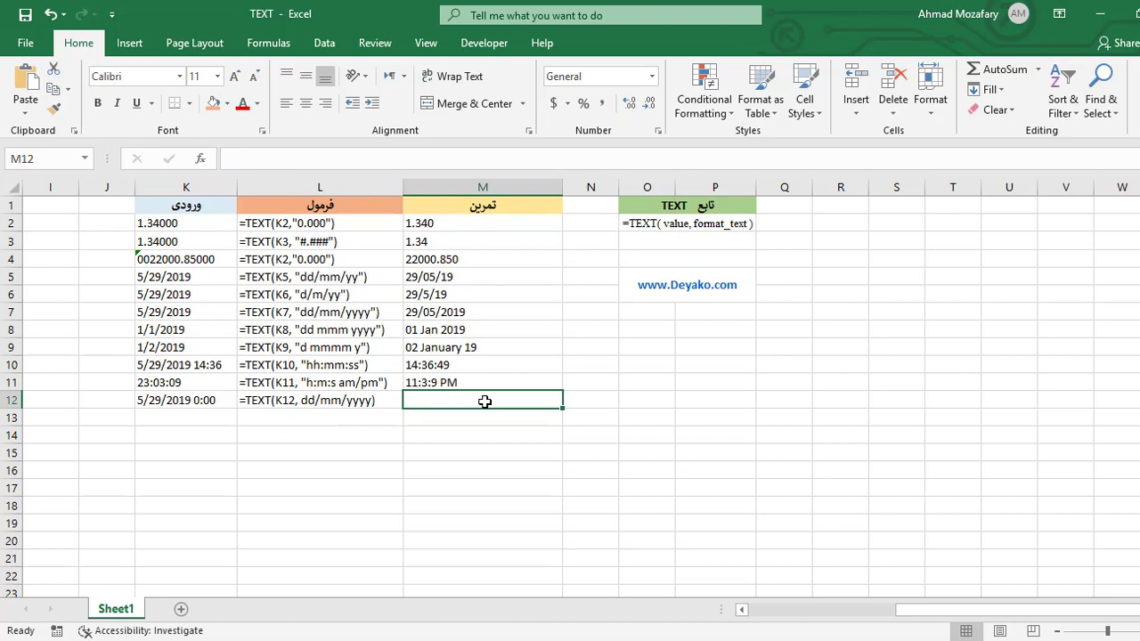
key(ctrl+v)
key(Return)
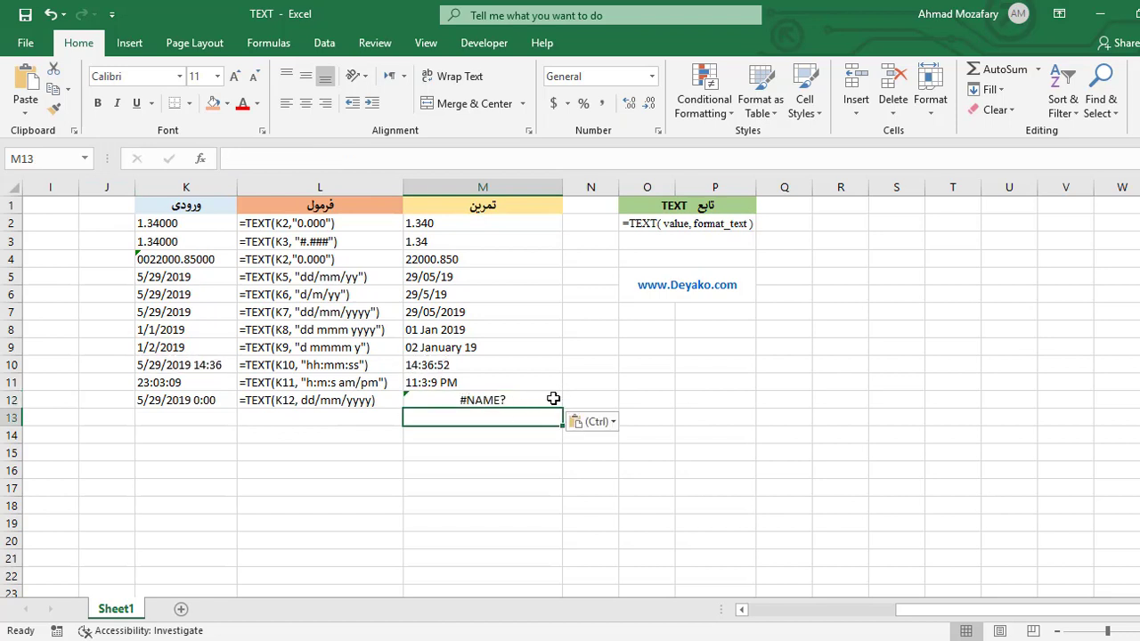
click(553, 397)
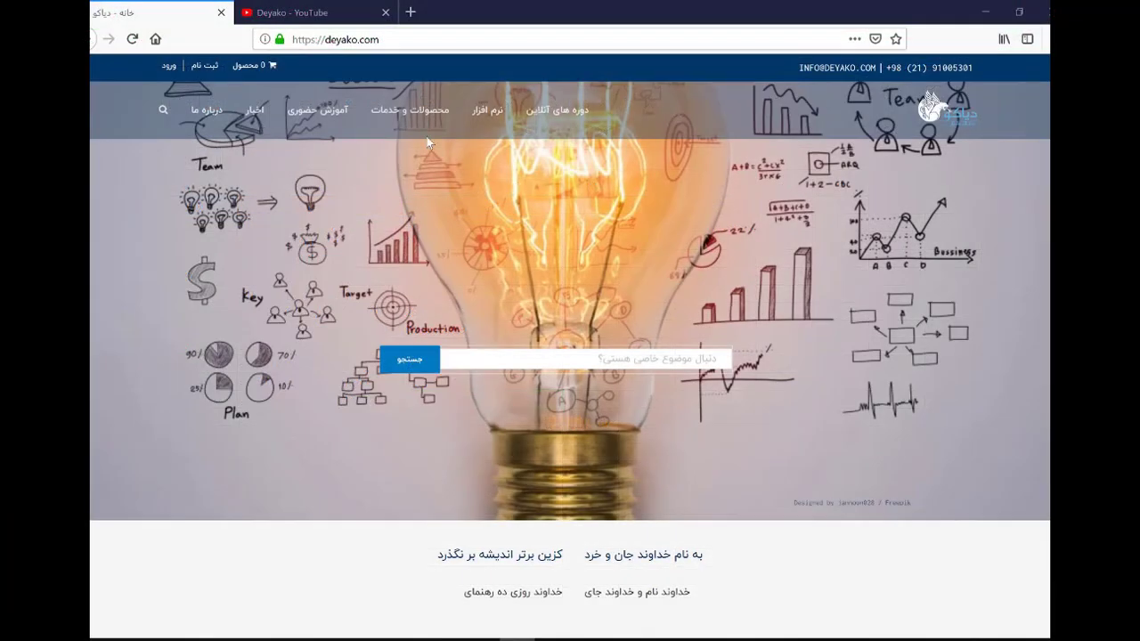
- Switch from the deyako.com home page to the Deyako YouTube channel page in the browser
click(323, 15)
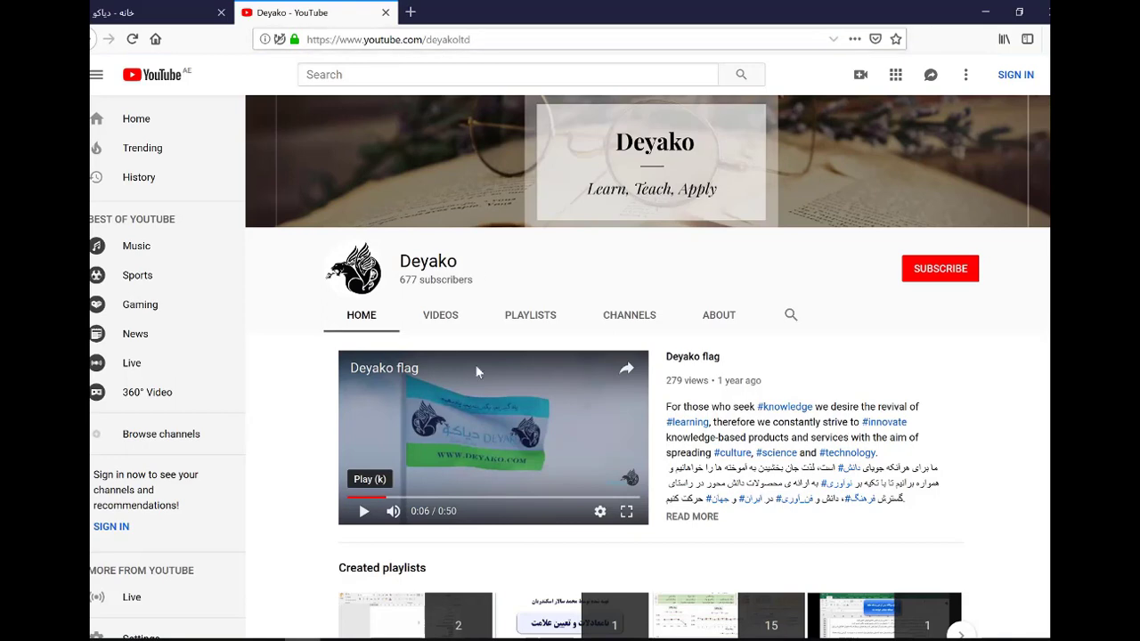